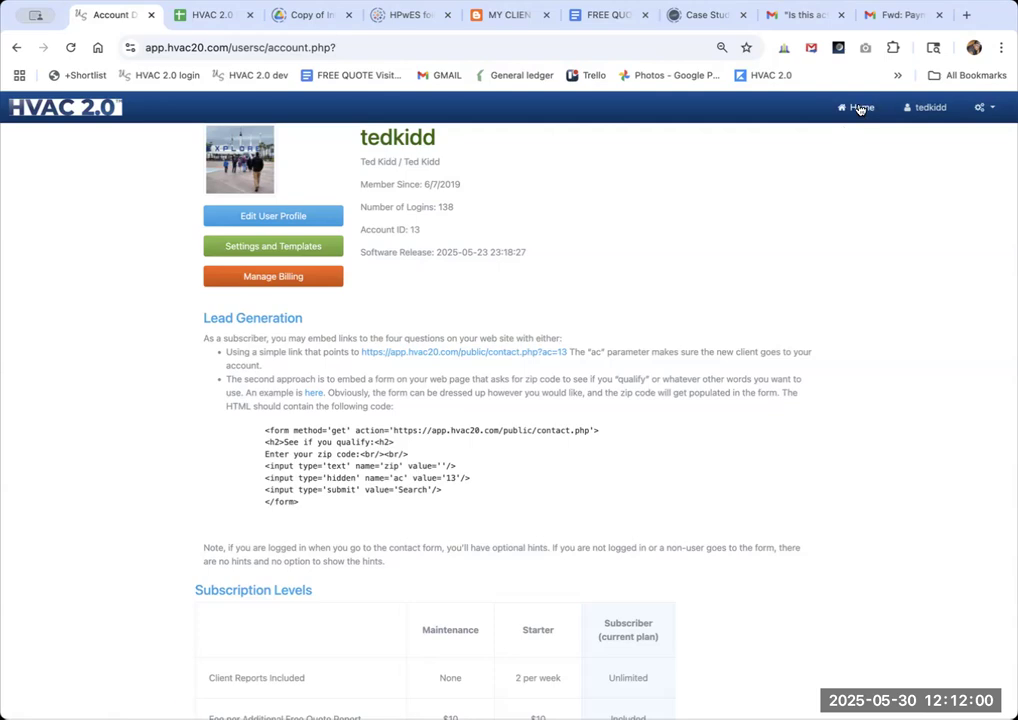
# Step: Open the active client's Four Questions form from the client list and review the problem scores, comments, total score and recommended path
pyautogui.click(858, 109)
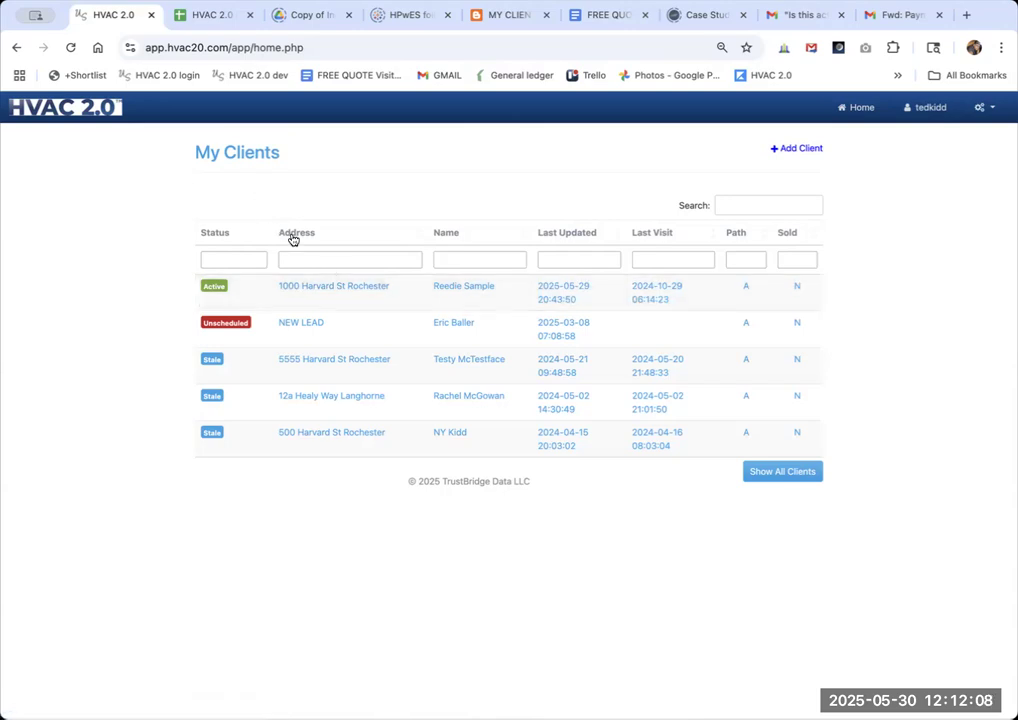
pyautogui.click(339, 290)
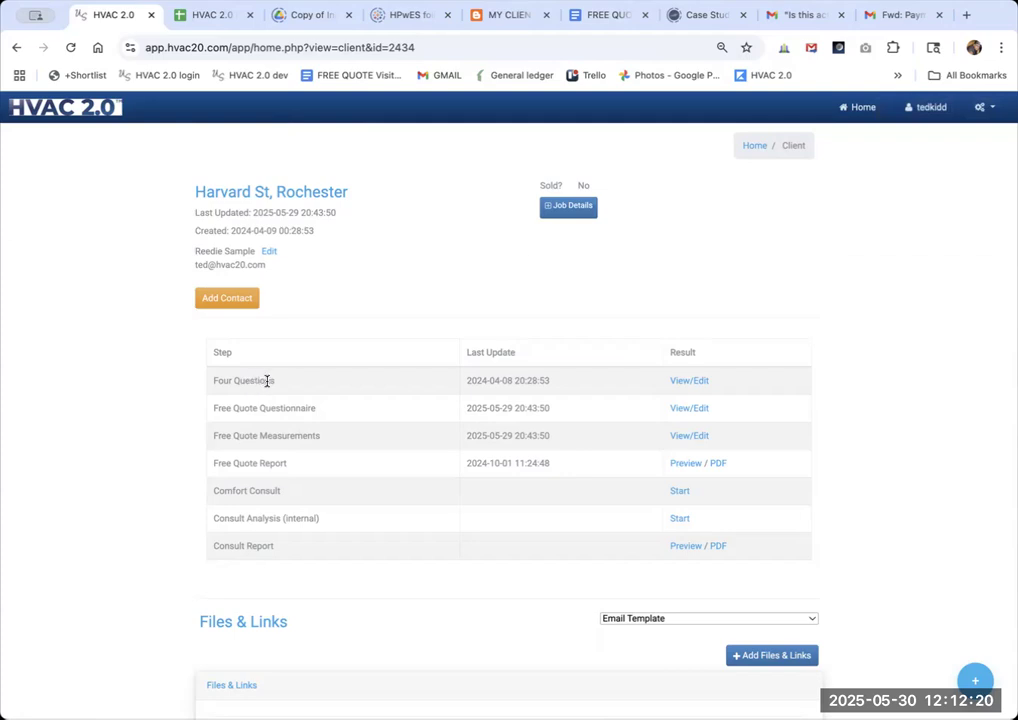
pyautogui.click(709, 382)
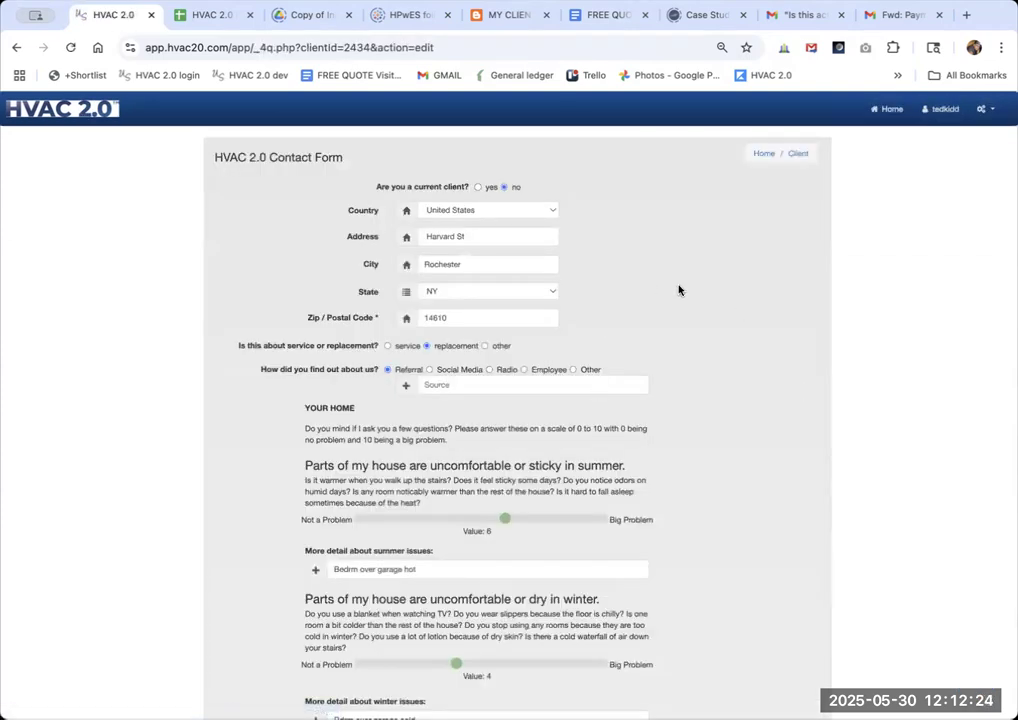
pyautogui.scroll(-2, 690, 283)
pyautogui.scroll(2, 699, 203)
pyautogui.scroll(-3, 723, 290)
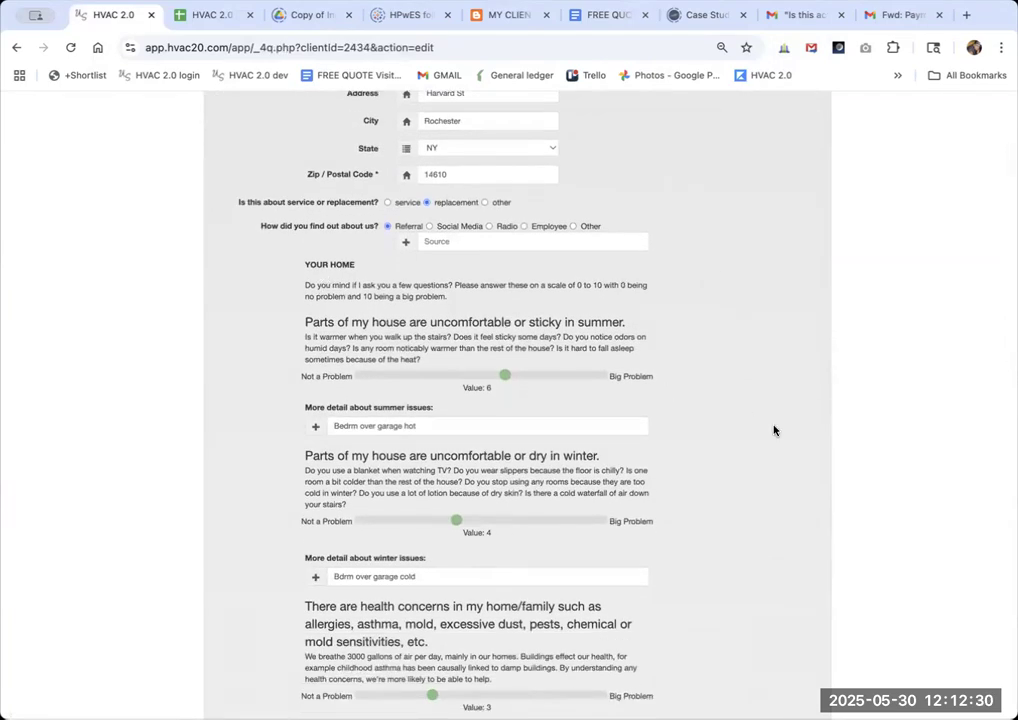
pyautogui.scroll(-6, 774, 431)
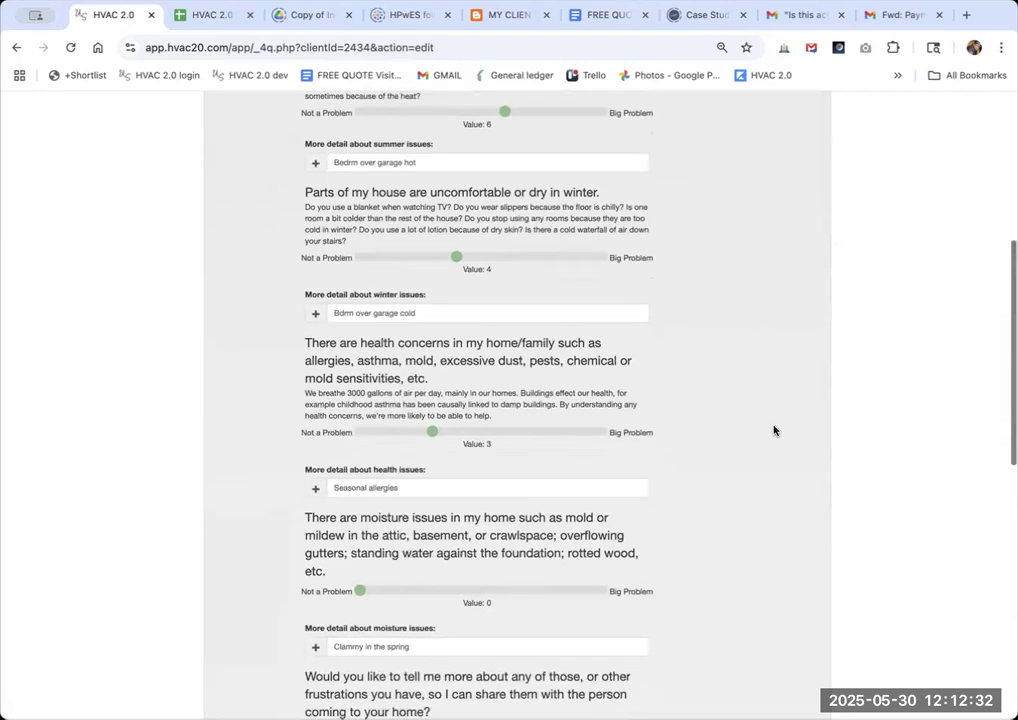
pyautogui.scroll(-12, 774, 431)
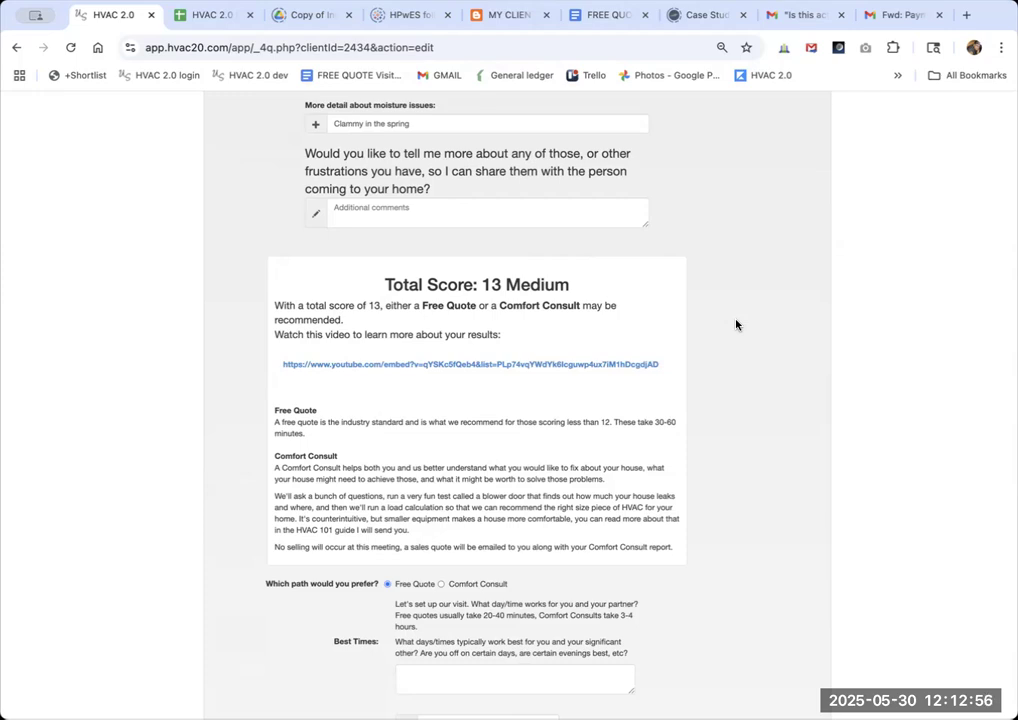
pyautogui.scroll(15, 736, 325)
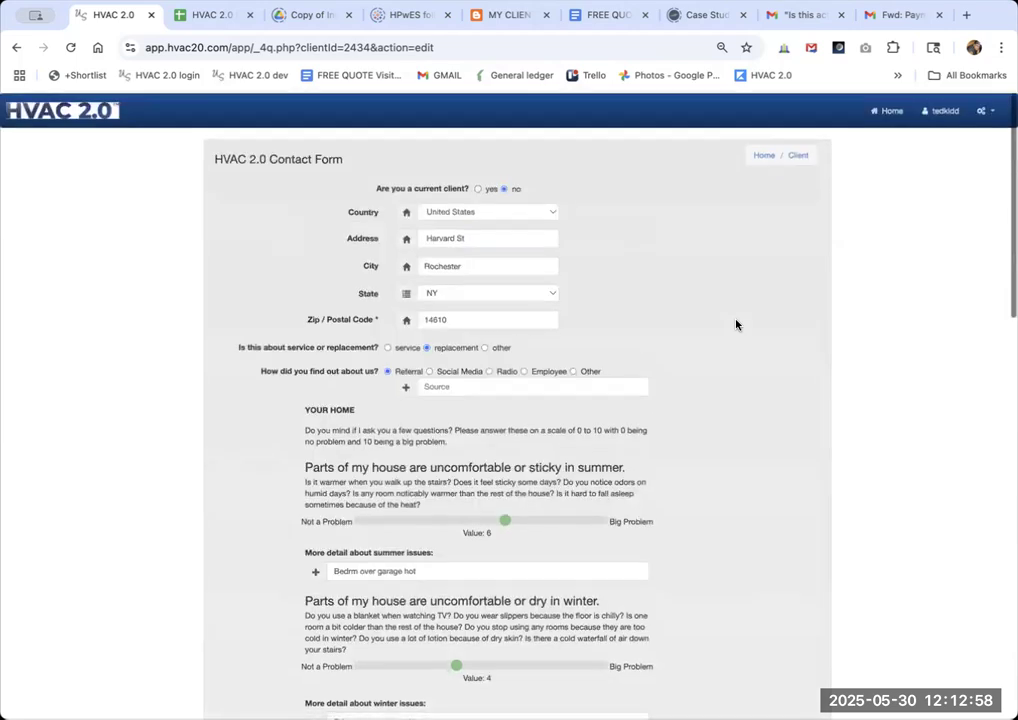
# Step: Return to the client page, open the Free Quote Questionnaire and review its home, comfort, duct pressure and budget answers
pyautogui.click(14, 48)
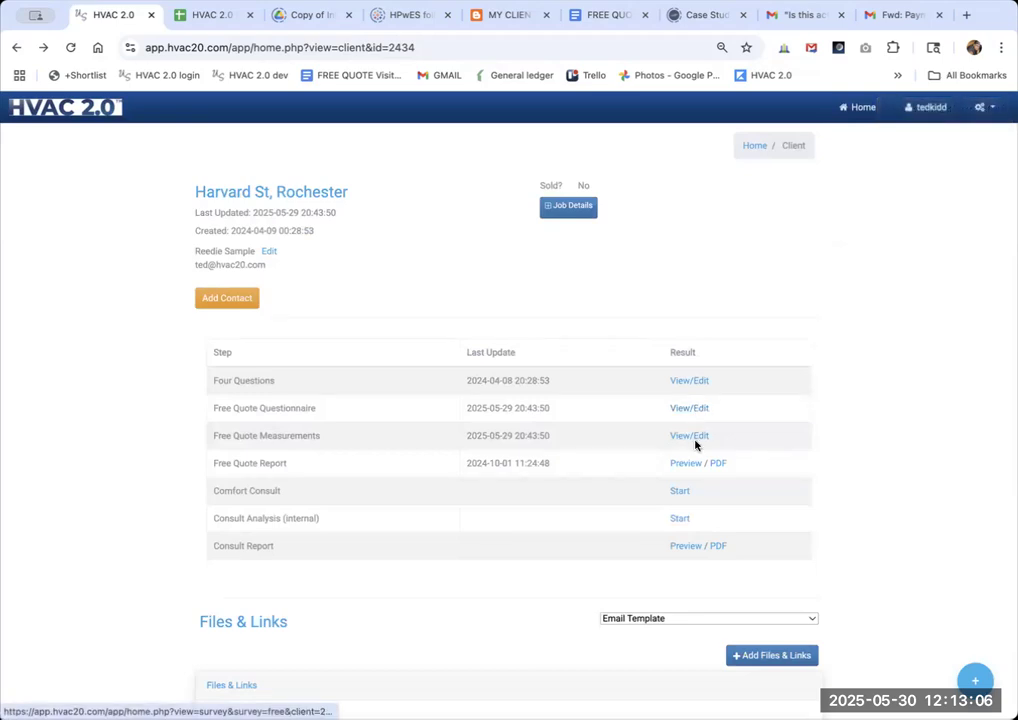
pyautogui.click(694, 407)
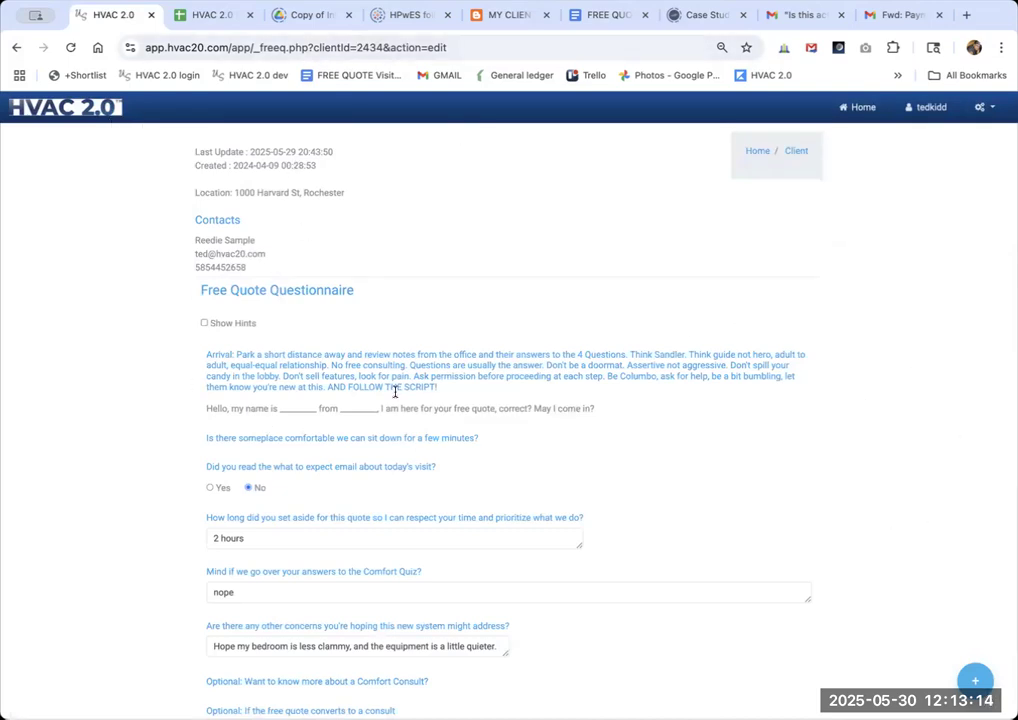
pyautogui.scroll(-15, 849, 560)
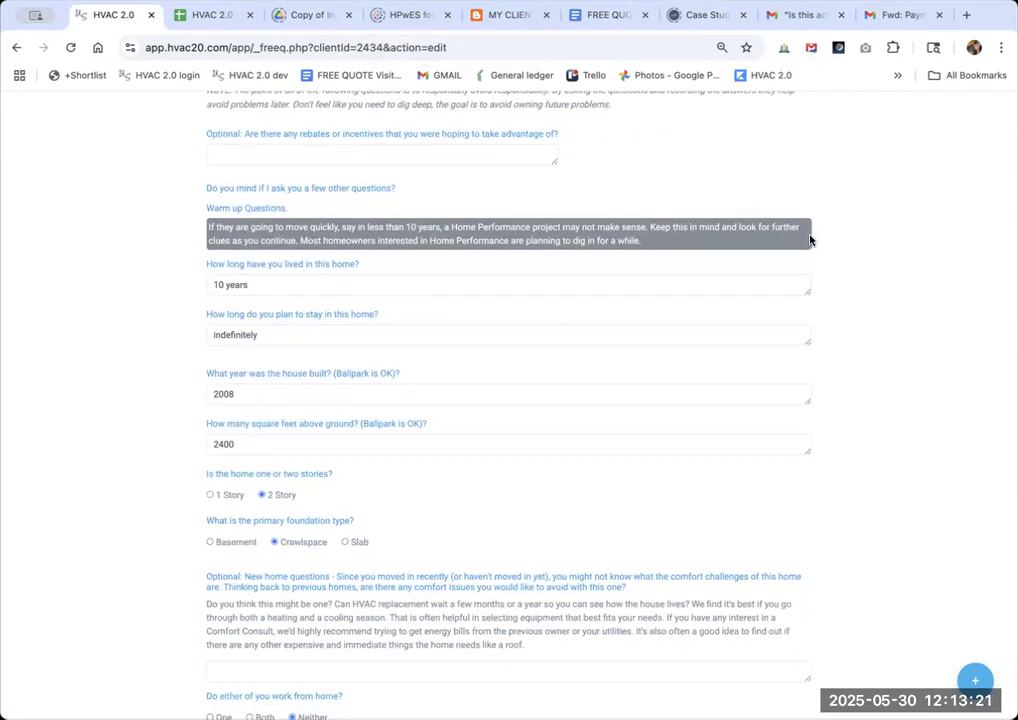
pyautogui.scroll(-5, 854, 275)
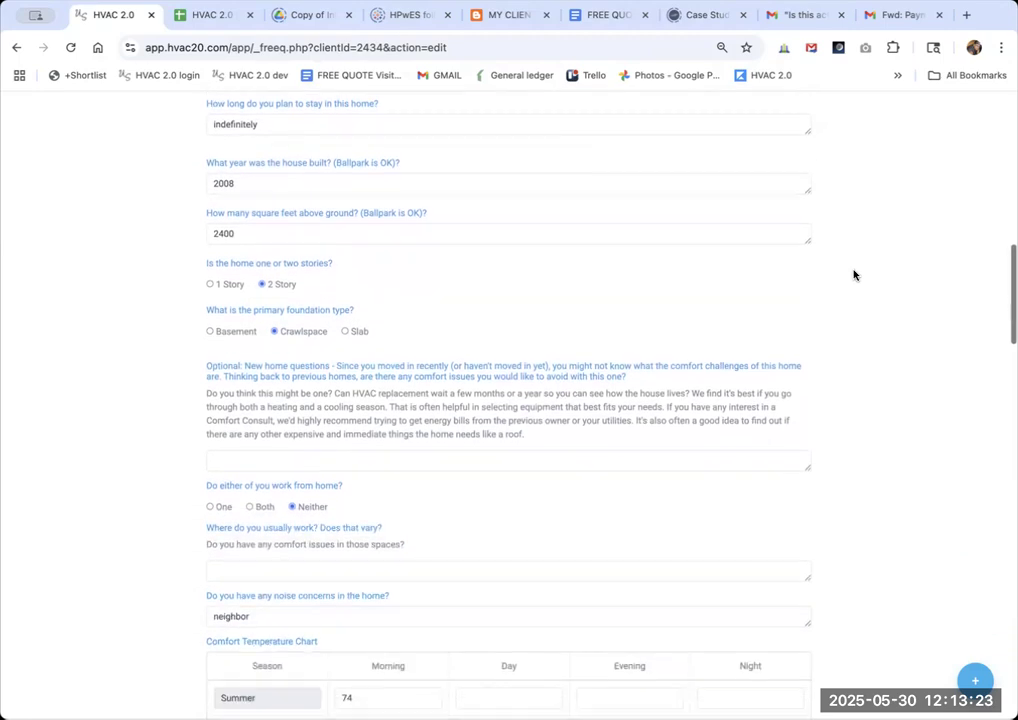
pyautogui.scroll(-10, 854, 275)
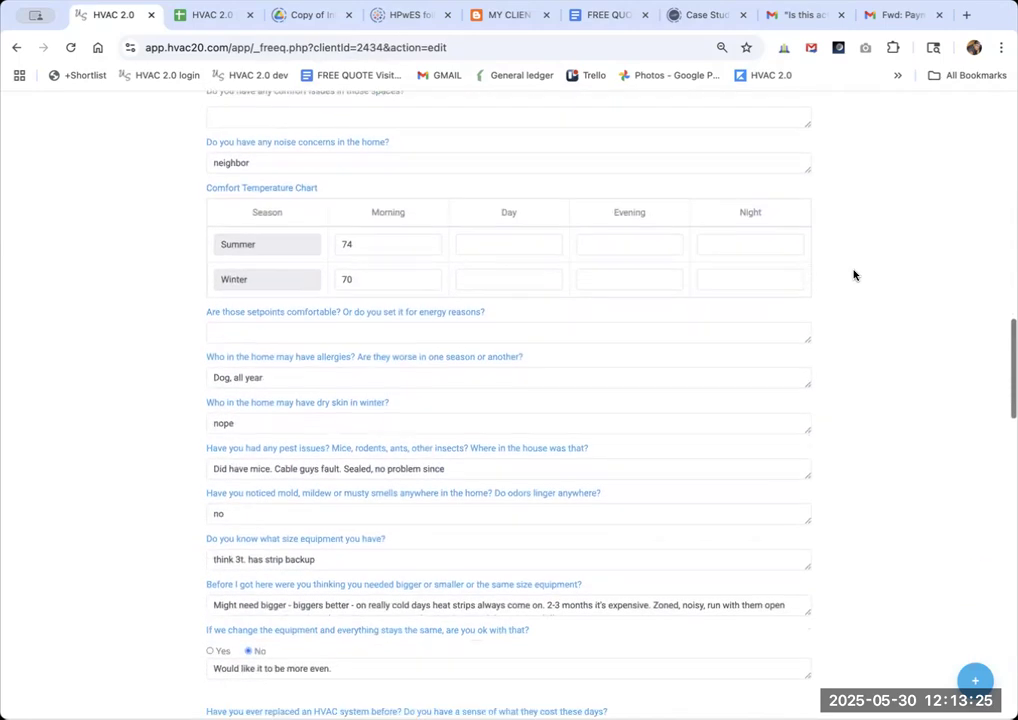
pyautogui.scroll(-1, 854, 275)
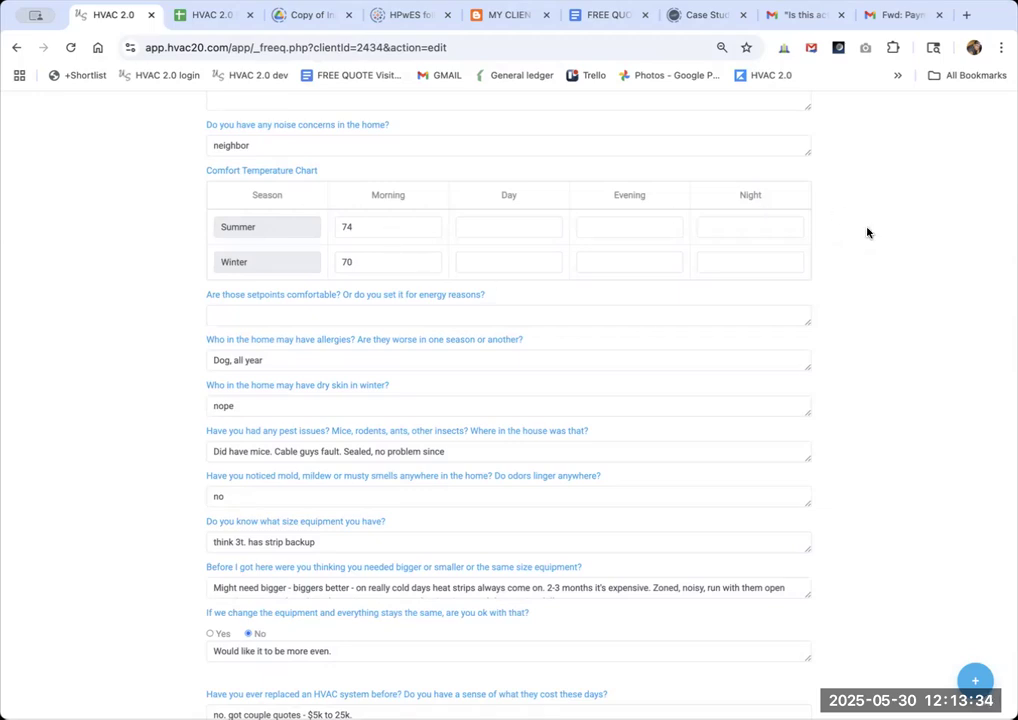
pyautogui.scroll(-12, 867, 233)
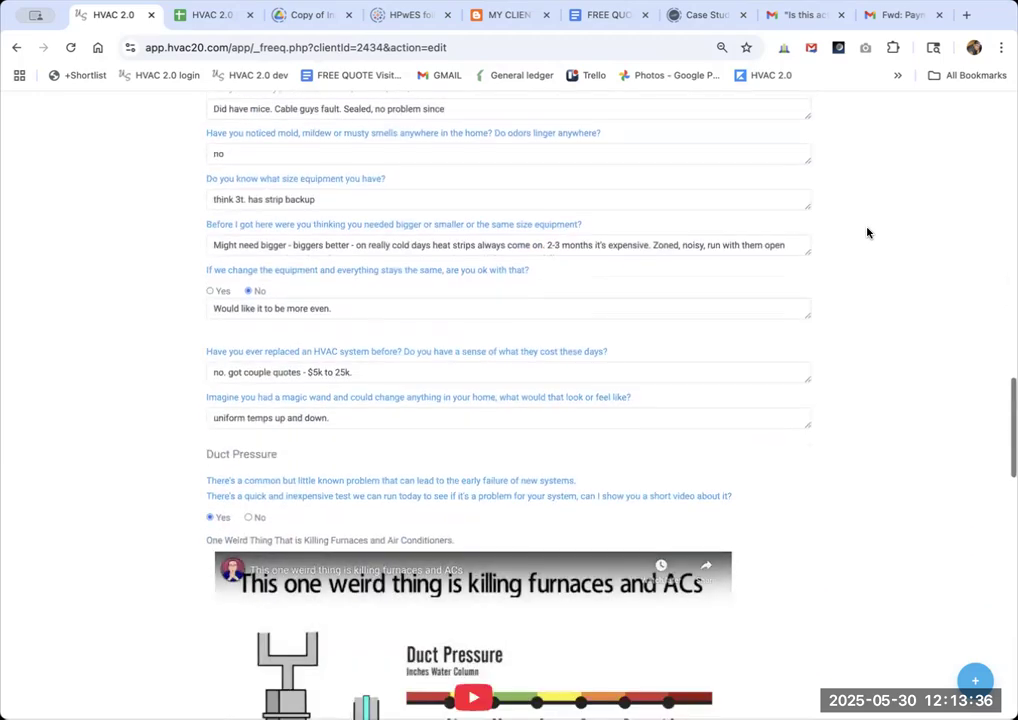
pyautogui.scroll(-3, 867, 233)
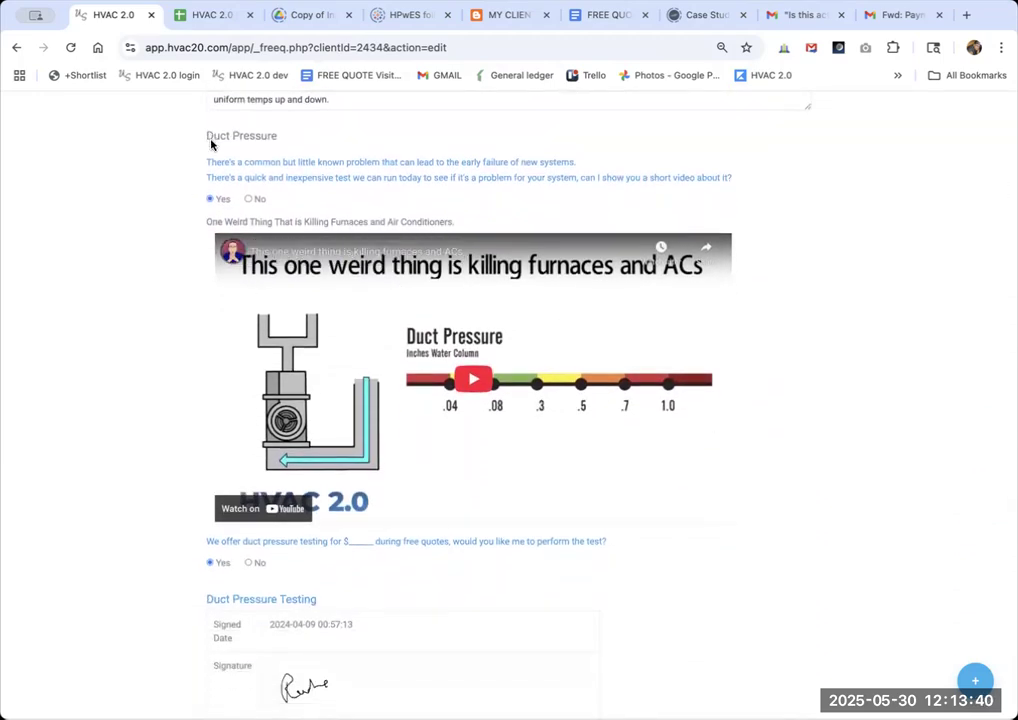
pyautogui.scroll(-8, 863, 538)
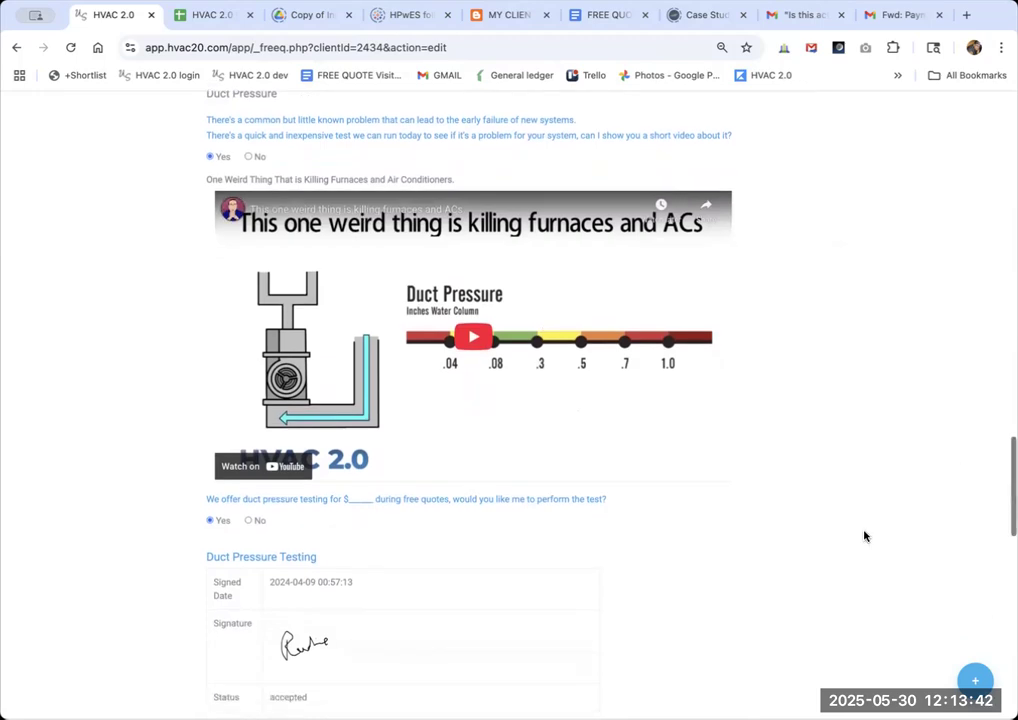
pyautogui.scroll(-10, 865, 536)
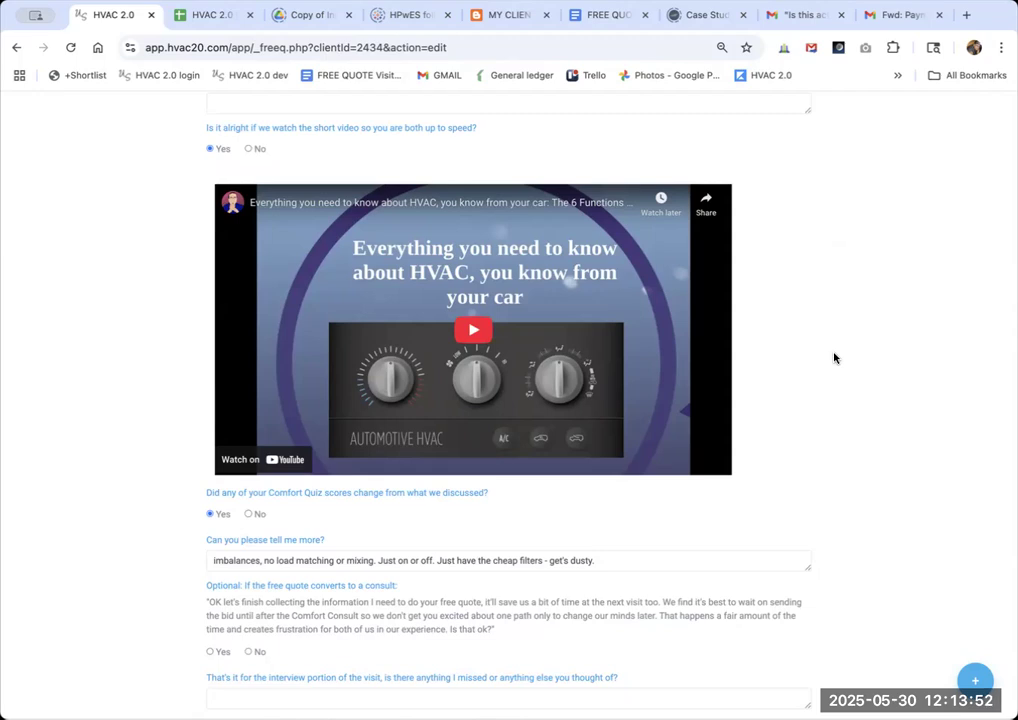
pyautogui.scroll(-8, 834, 358)
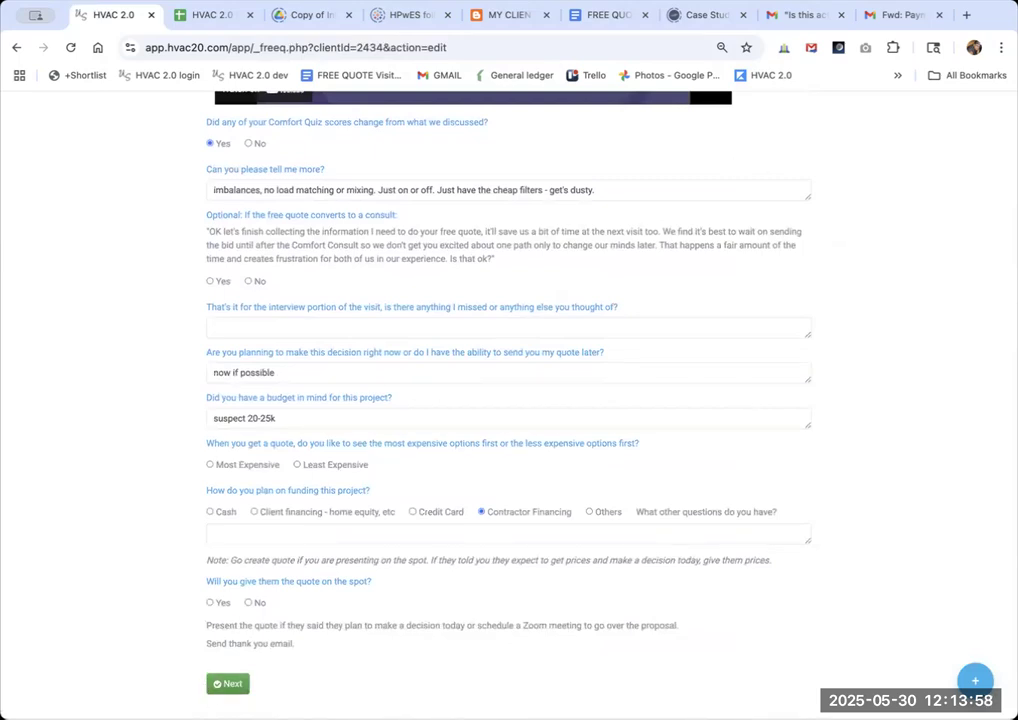
# Step: Save the Free Quote Questionnaire and reopen the active client's Free Quote Measurements from the client list
pyautogui.click(226, 686)
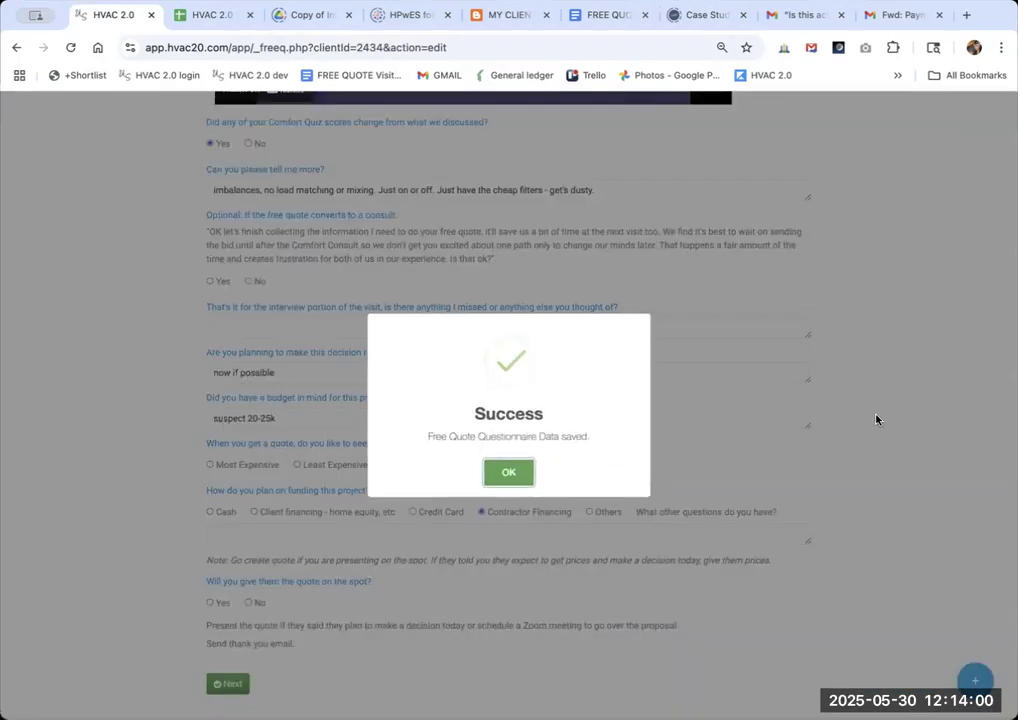
pyautogui.click(510, 472)
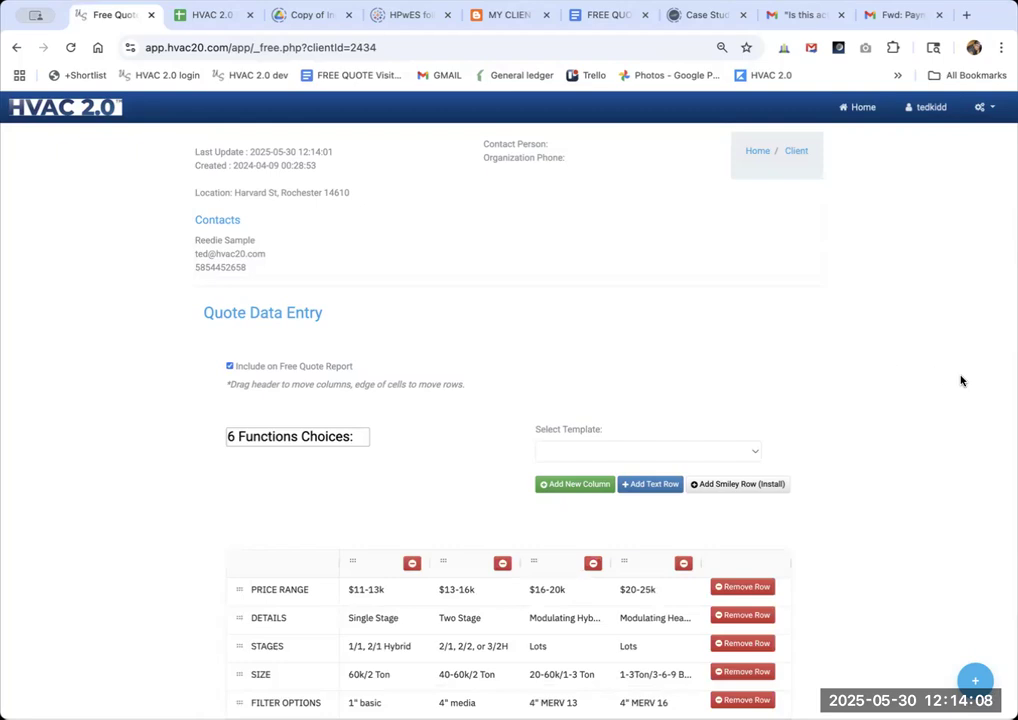
pyautogui.click(862, 108)
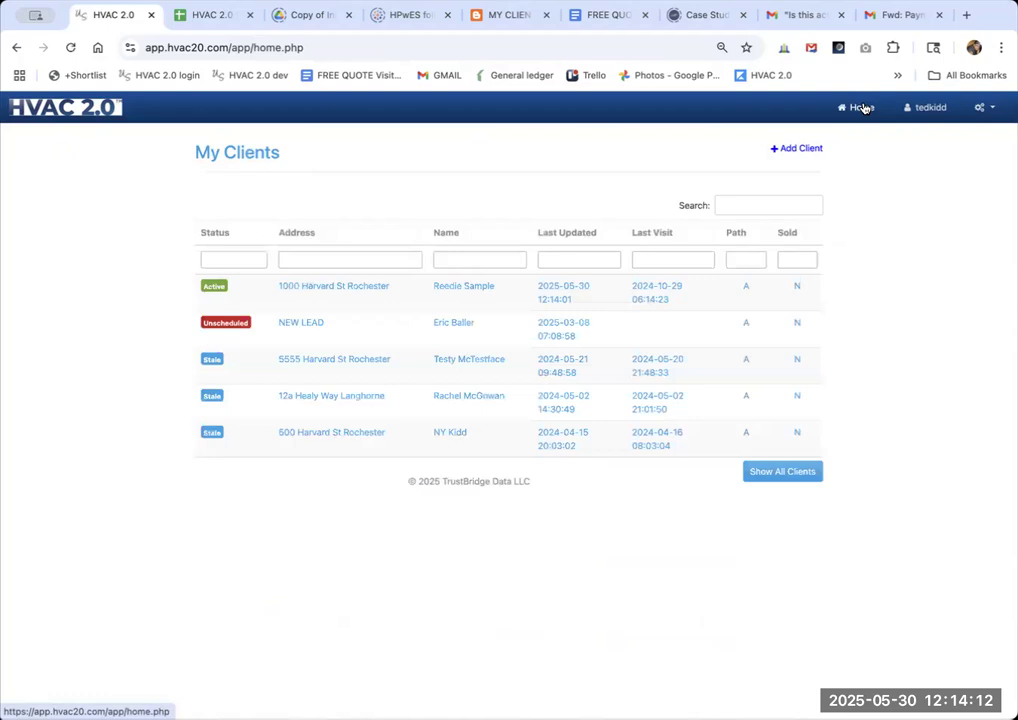
pyautogui.click(448, 289)
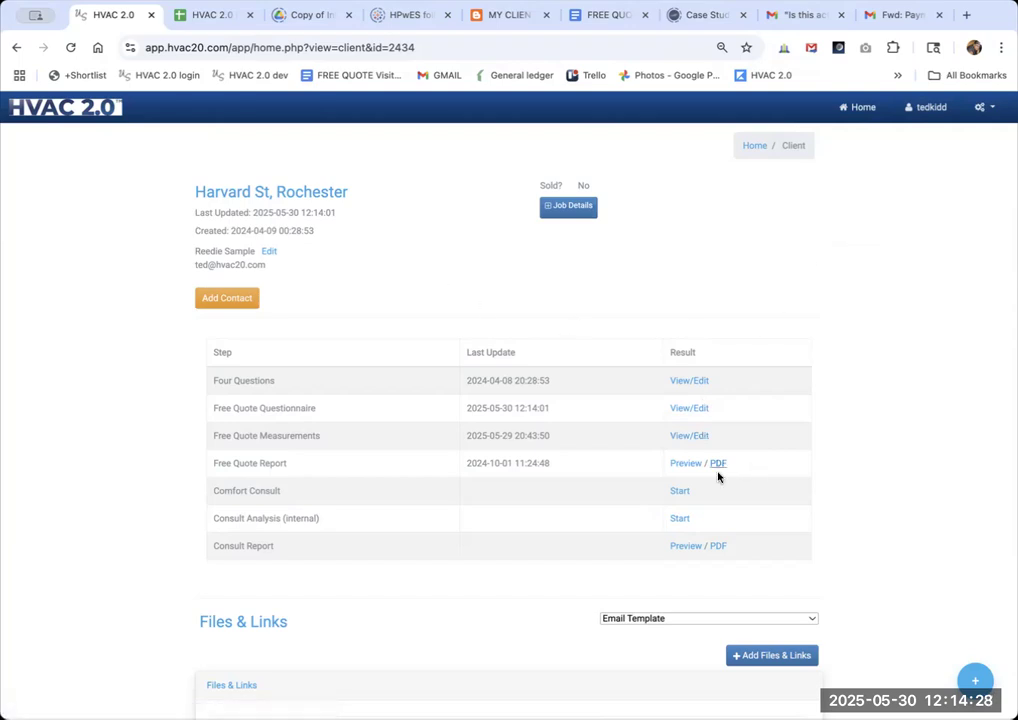
pyautogui.click(678, 437)
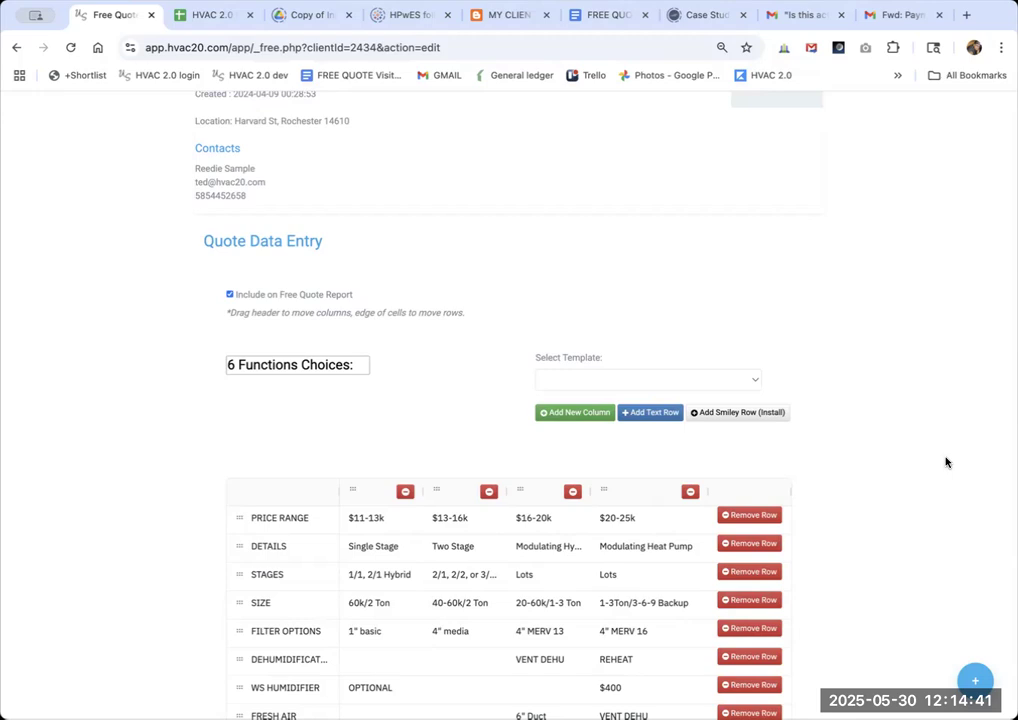
# Step: Examine the 6 Functions Choices table, comparing the price ranges, equipment options and six-function ratings across its columns
pyautogui.scroll(-3, 946, 462)
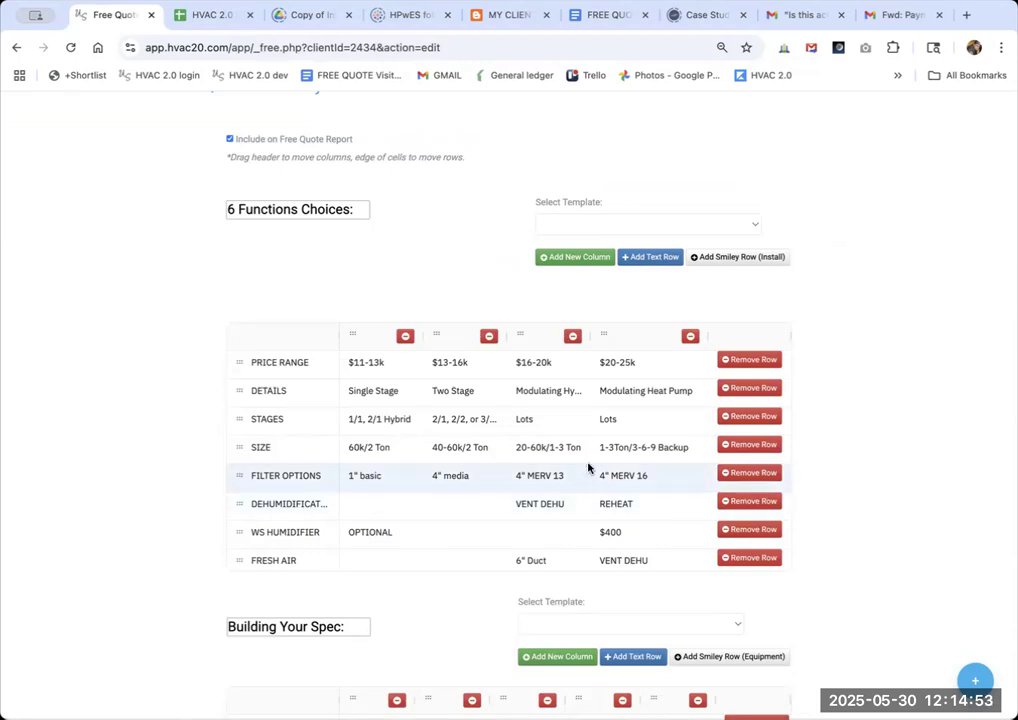
pyautogui.scroll(-5, 591, 474)
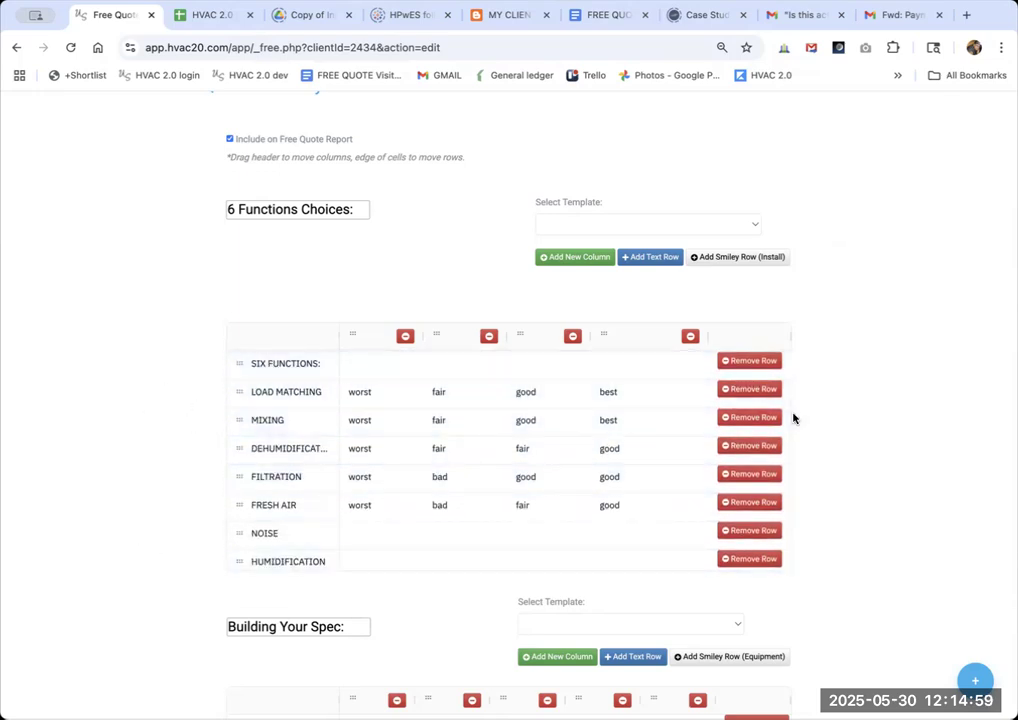
pyautogui.scroll(5, 482, 488)
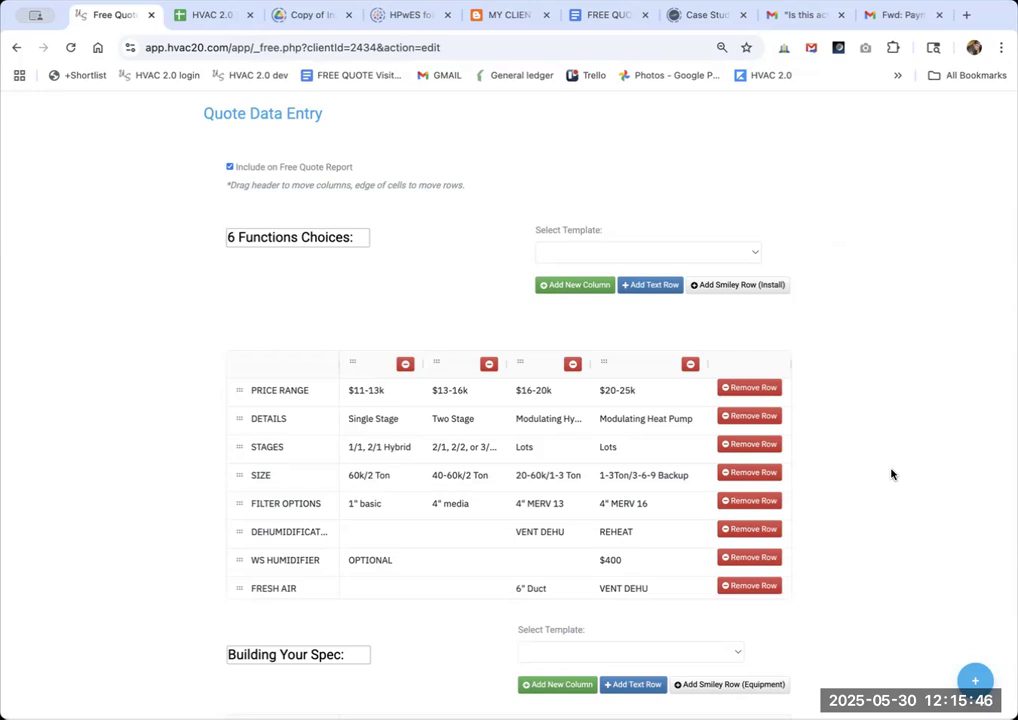
pyautogui.scroll(-2, 893, 475)
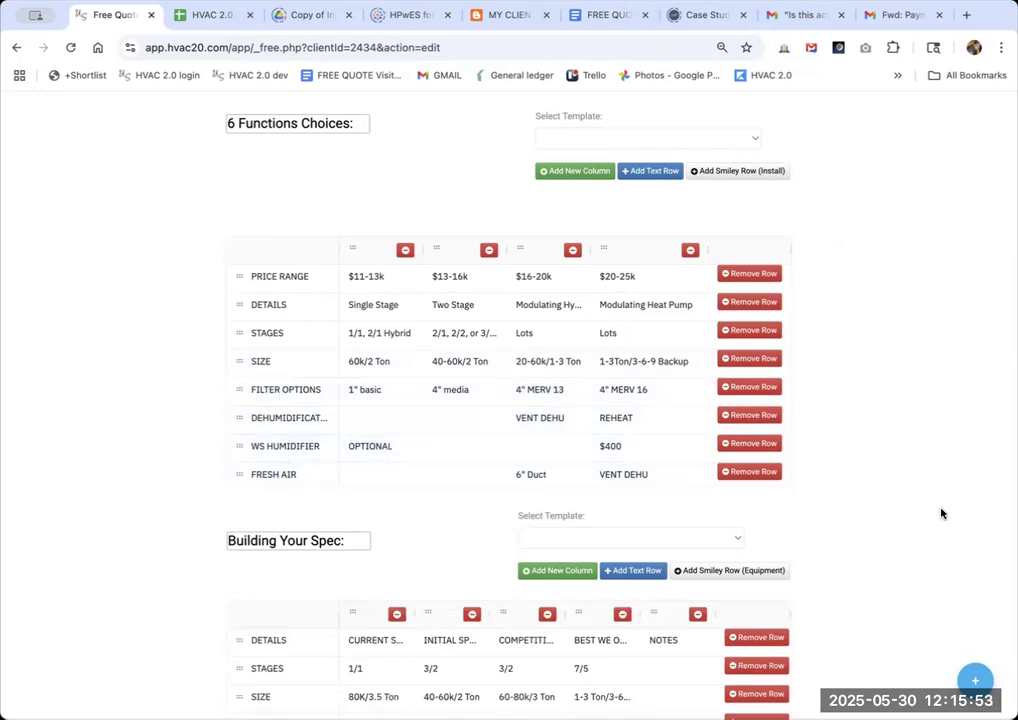
pyautogui.scroll(-1, 942, 513)
pyautogui.scroll(2, 940, 513)
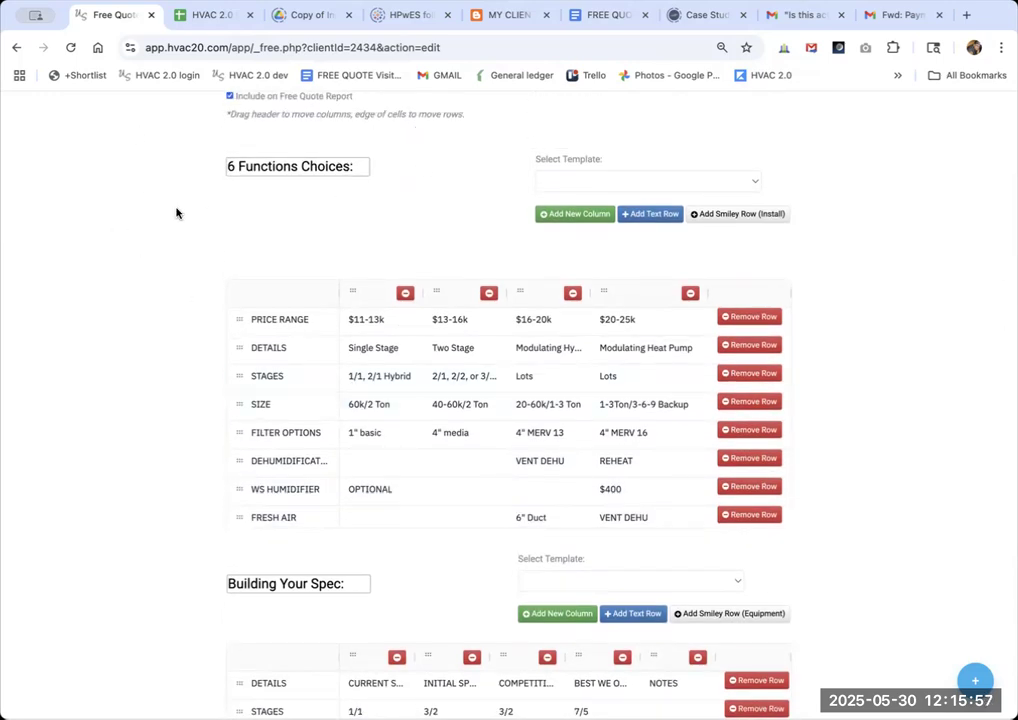
pyautogui.scroll(-3, 129, 438)
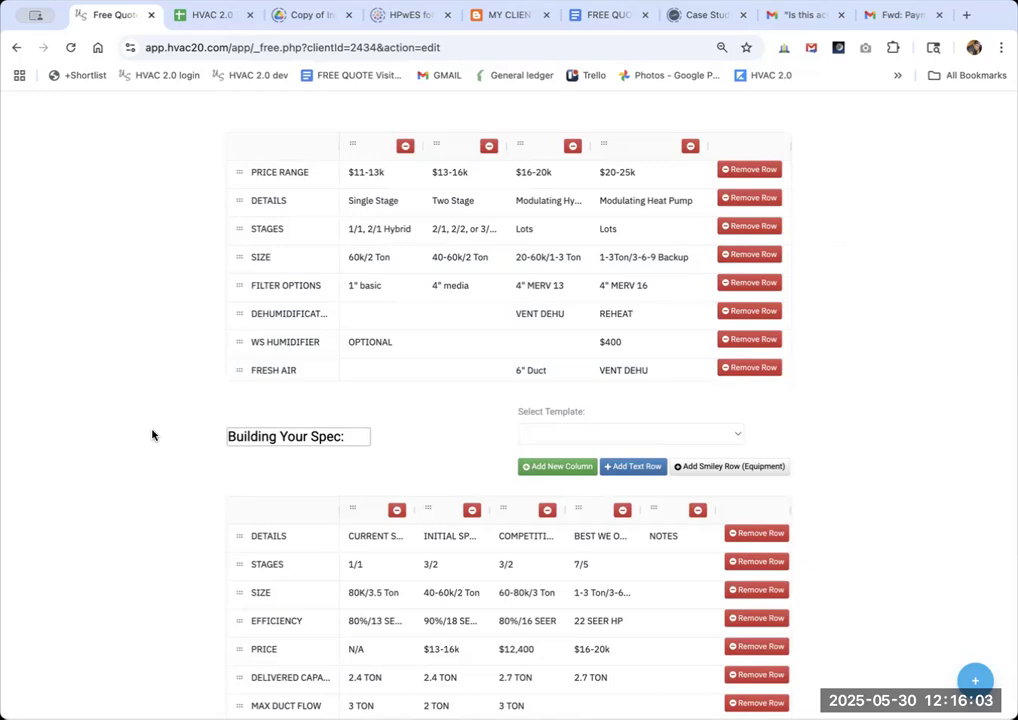
pyautogui.scroll(1, 497, 661)
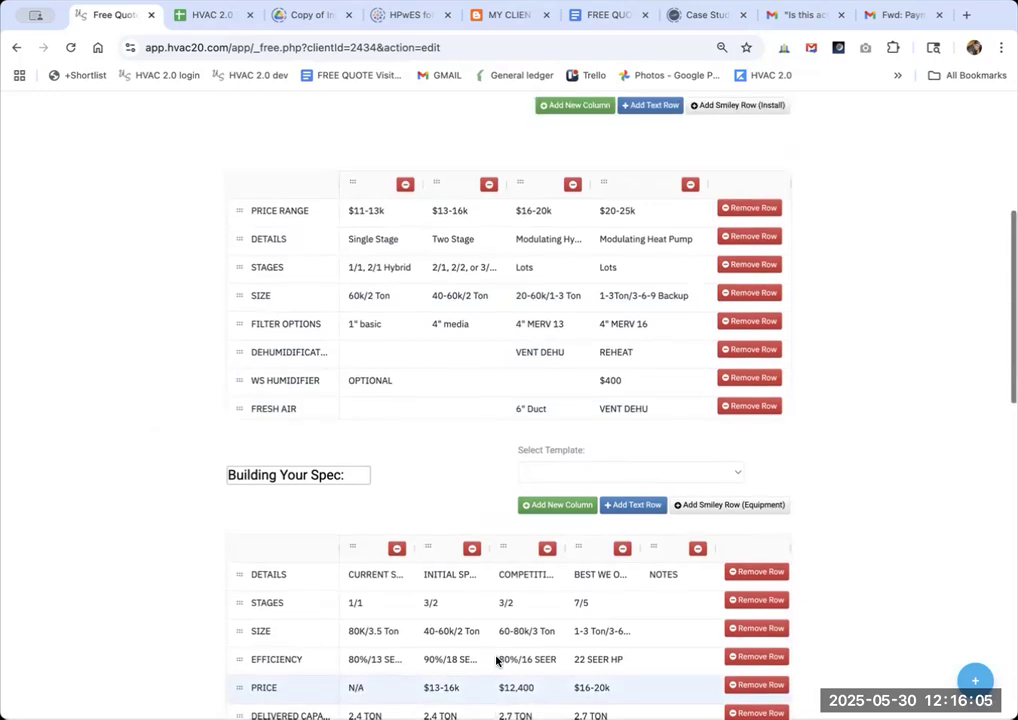
pyautogui.scroll(1, 497, 661)
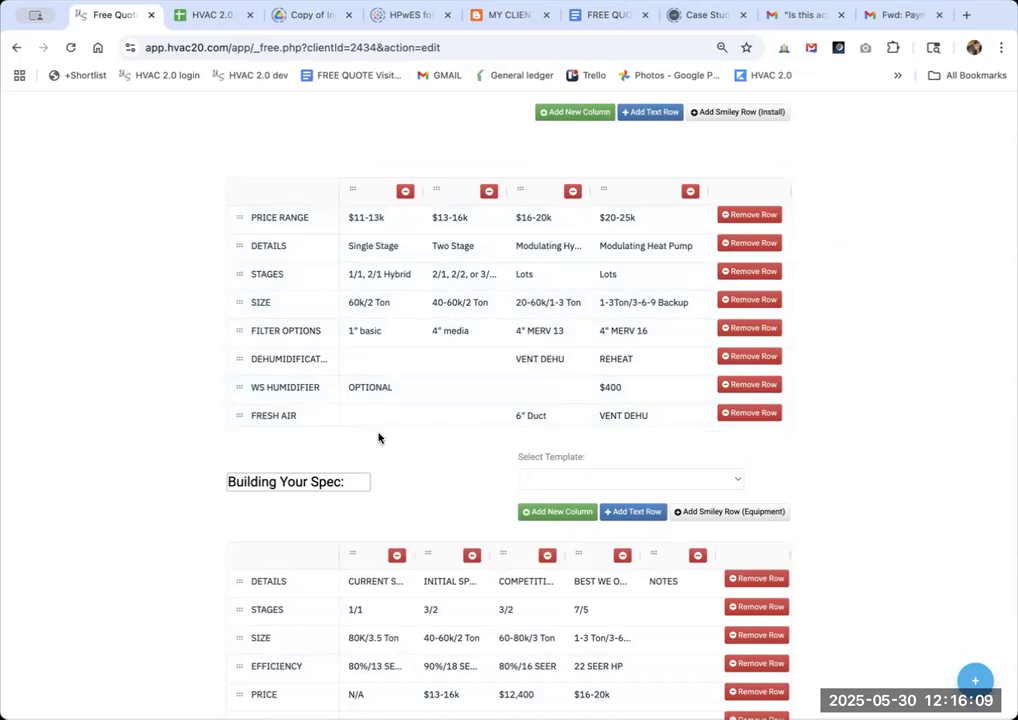
pyautogui.scroll(-5, 352, 286)
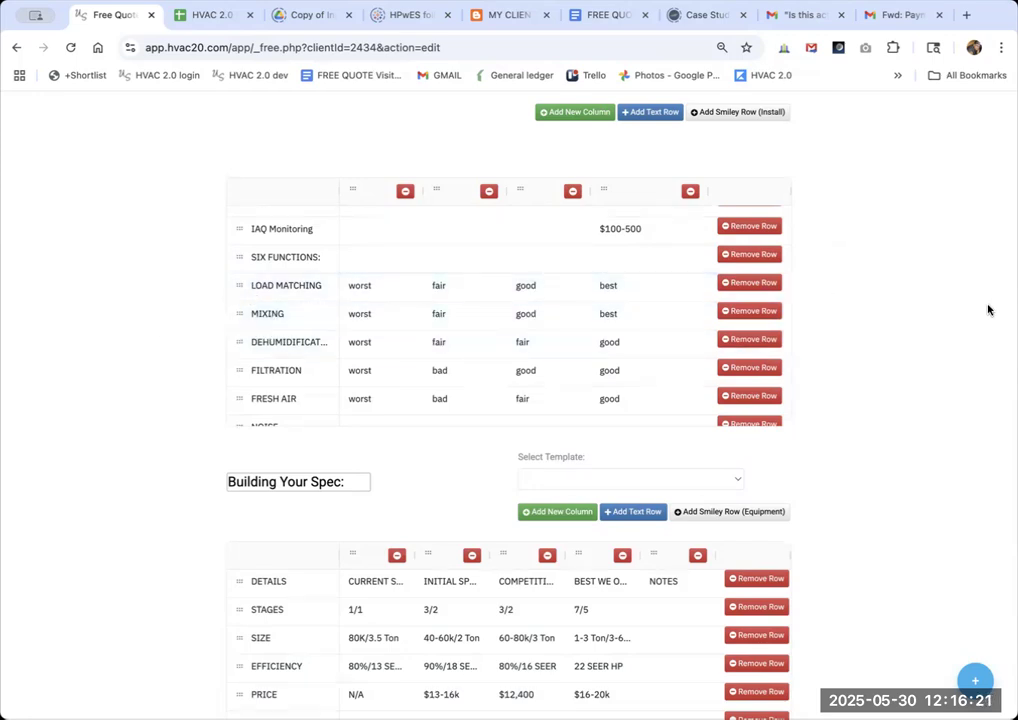
pyautogui.scroll(3, 988, 310)
pyautogui.scroll(5, 629, 395)
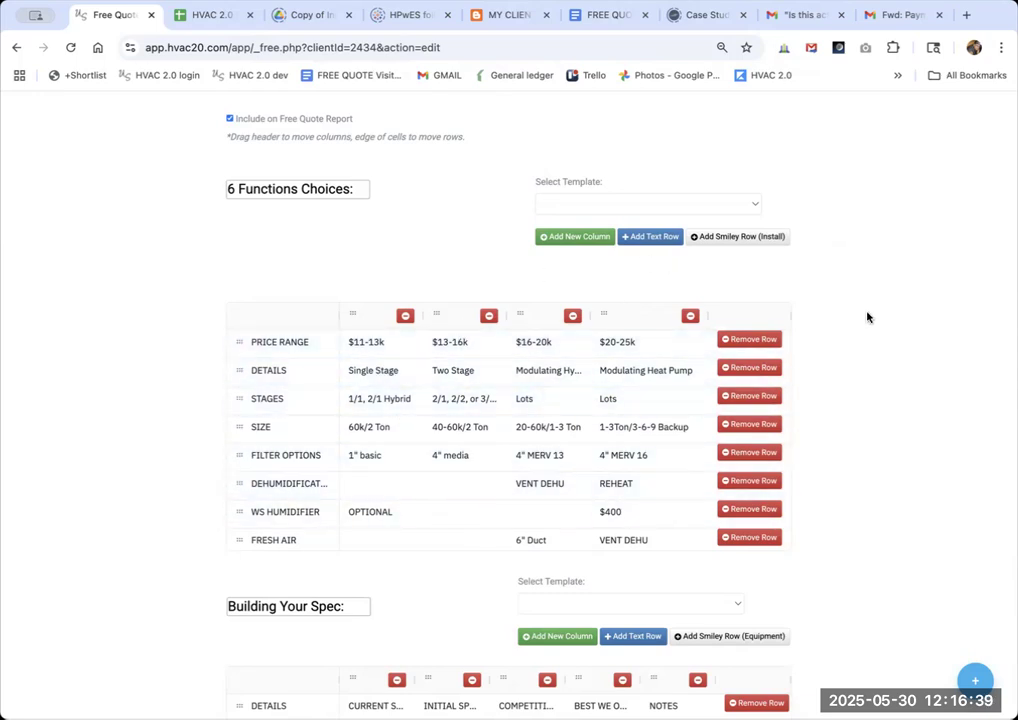
# Step: Examine the Building Your Spec table, comparing stages, size, efficiency, price, delivered capacity, duct flow and six-function ratings across its columns
pyautogui.scroll(-2, 898, 370)
pyautogui.scroll(-2, 898, 370)
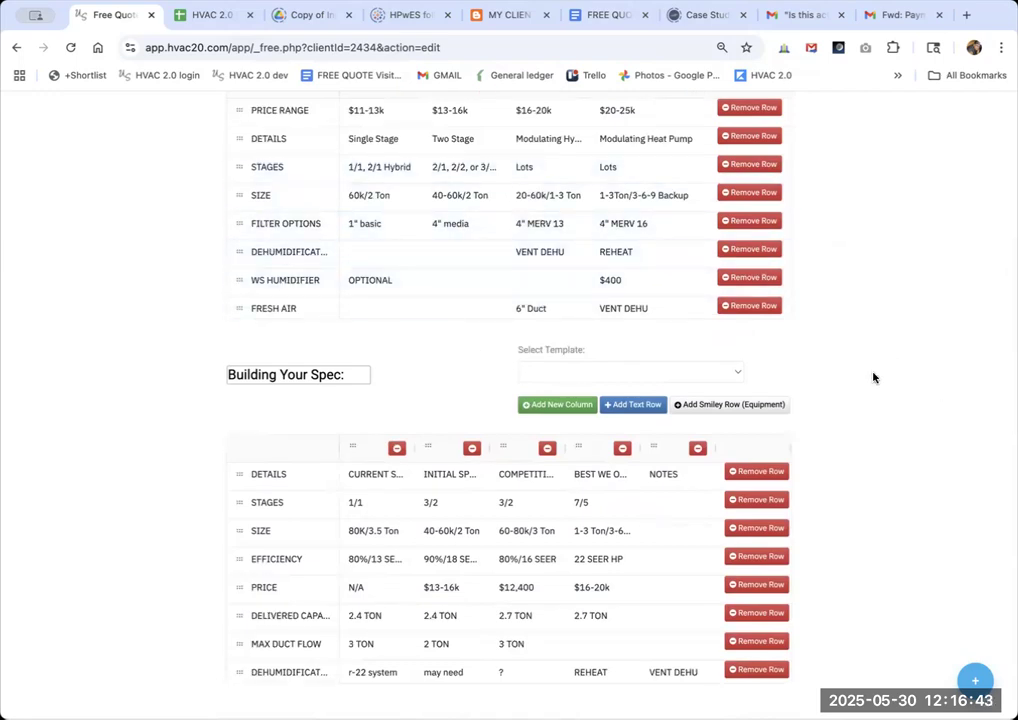
pyautogui.scroll(-2, 872, 379)
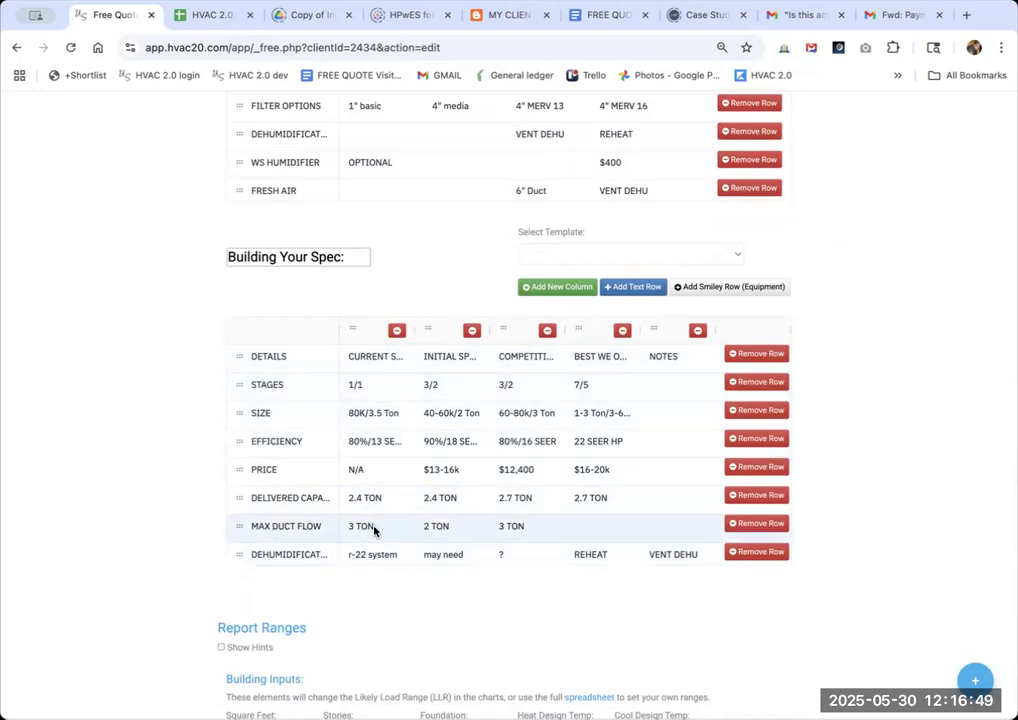
pyautogui.scroll(-5, 373, 531)
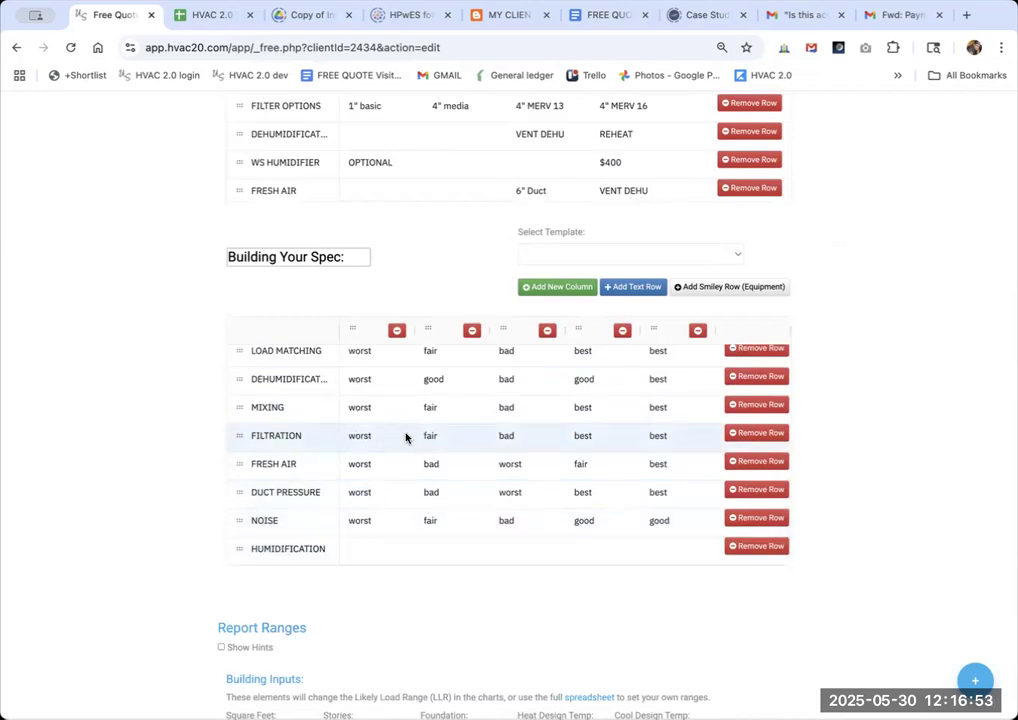
pyautogui.scroll(5, 405, 437)
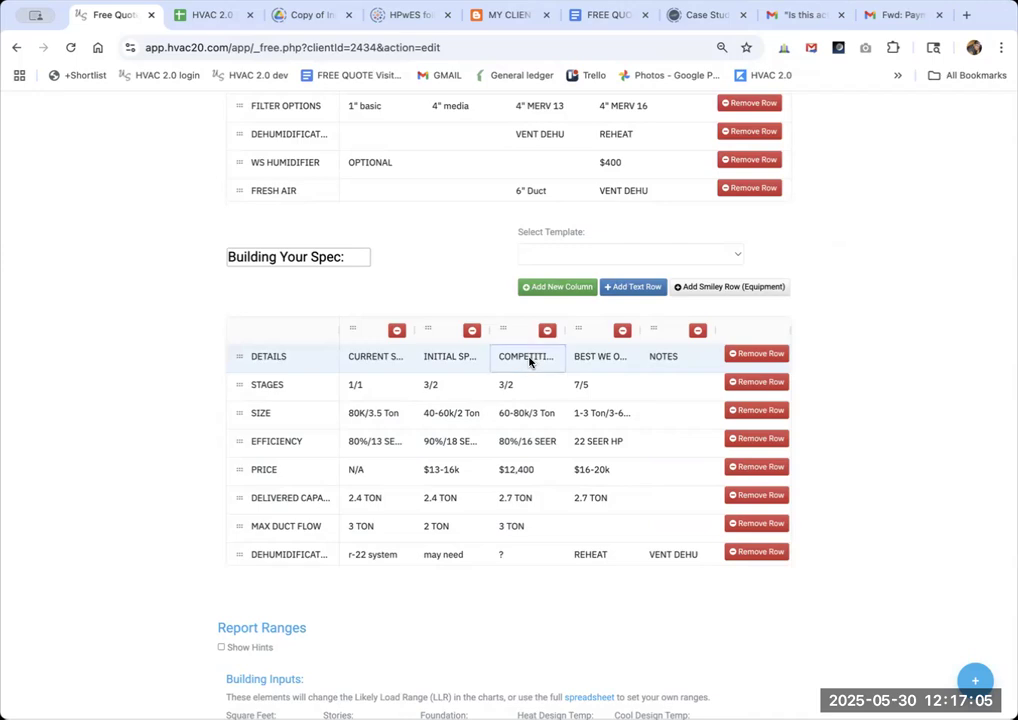
pyautogui.scroll(-3, 527, 397)
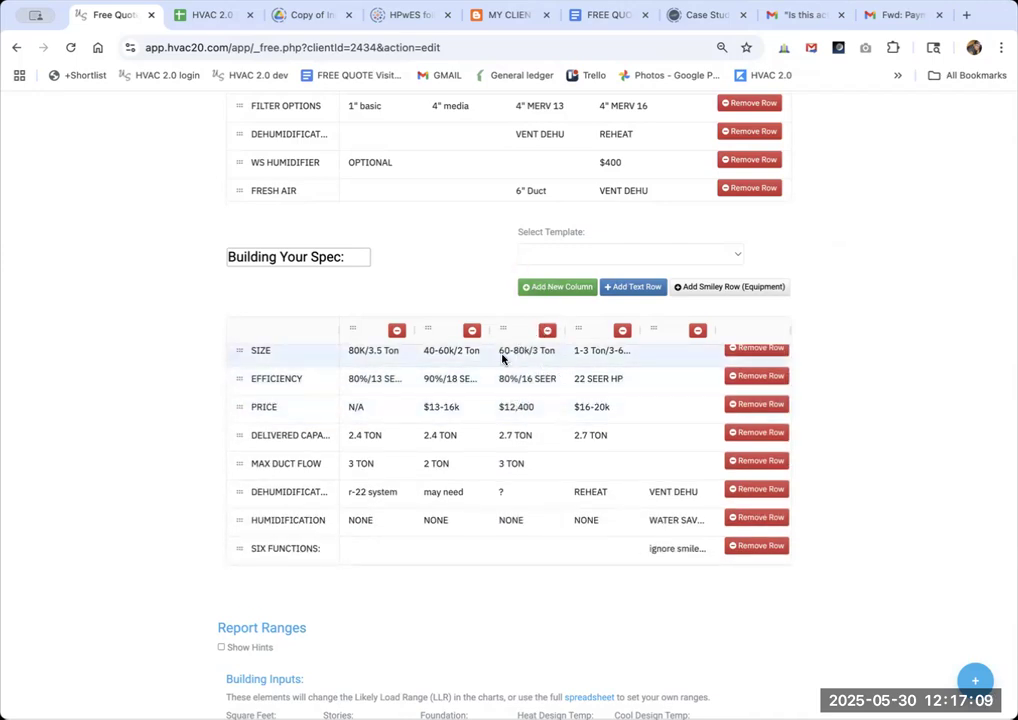
pyautogui.scroll(2, 522, 402)
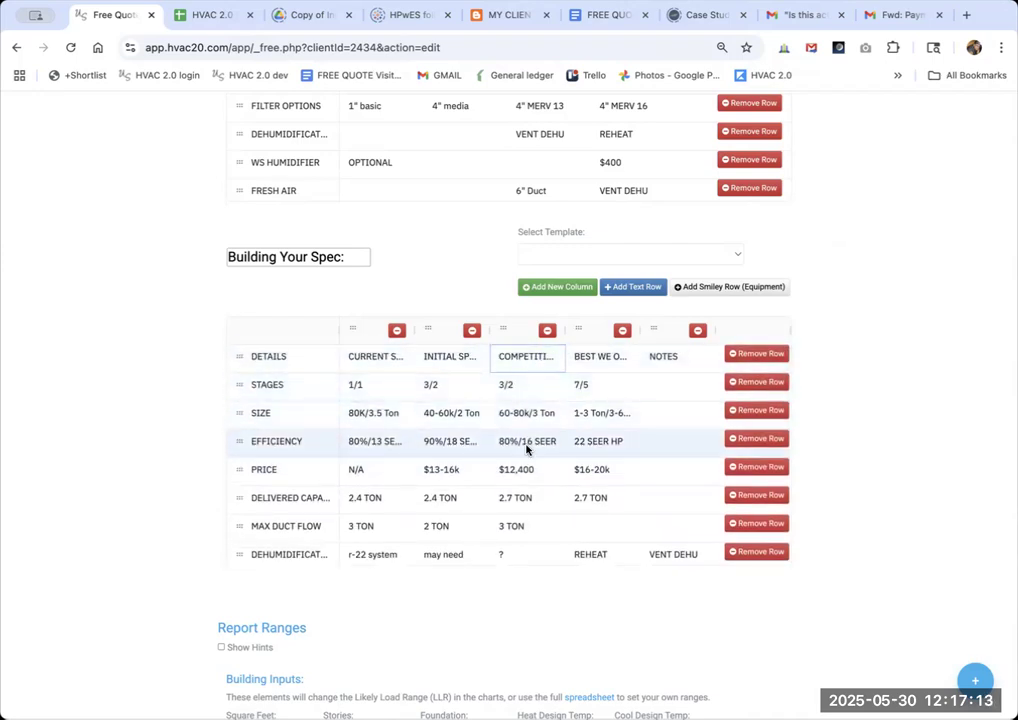
pyautogui.scroll(-2, 527, 450)
pyautogui.scroll(-3, 527, 450)
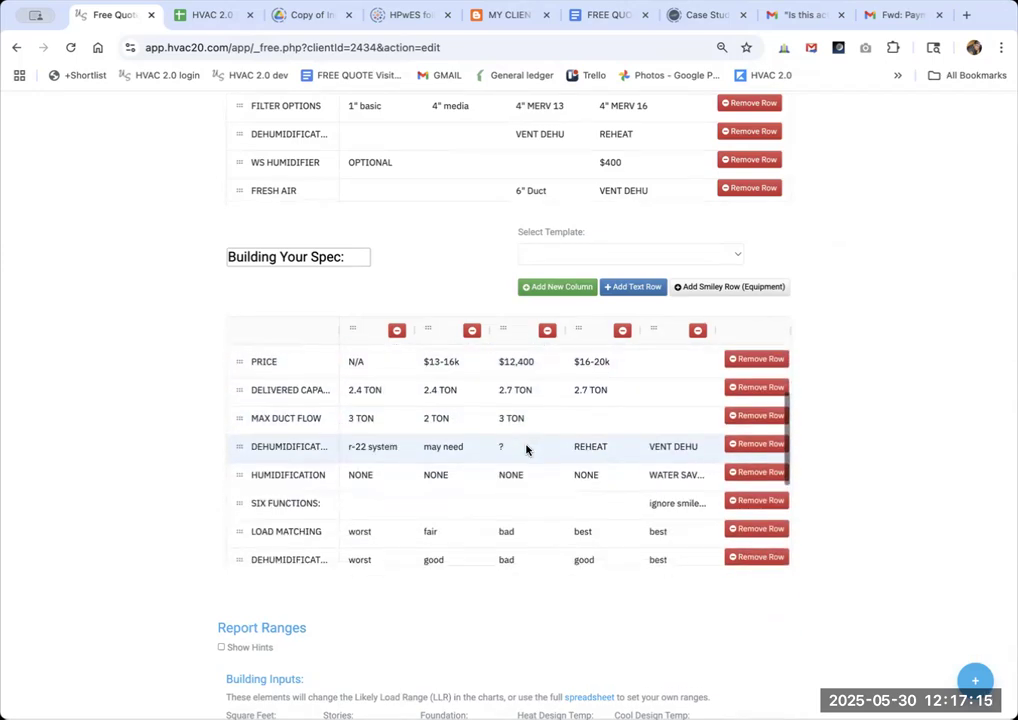
pyautogui.scroll(1, 258, 408)
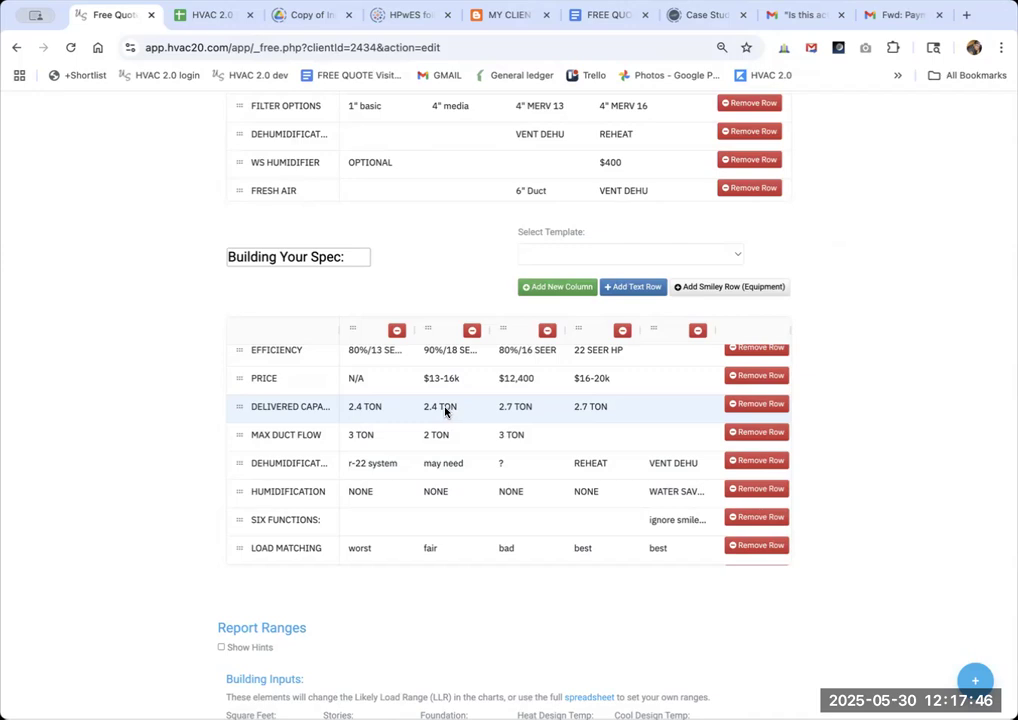
pyautogui.scroll(2, 514, 411)
pyautogui.scroll(-1, 514, 411)
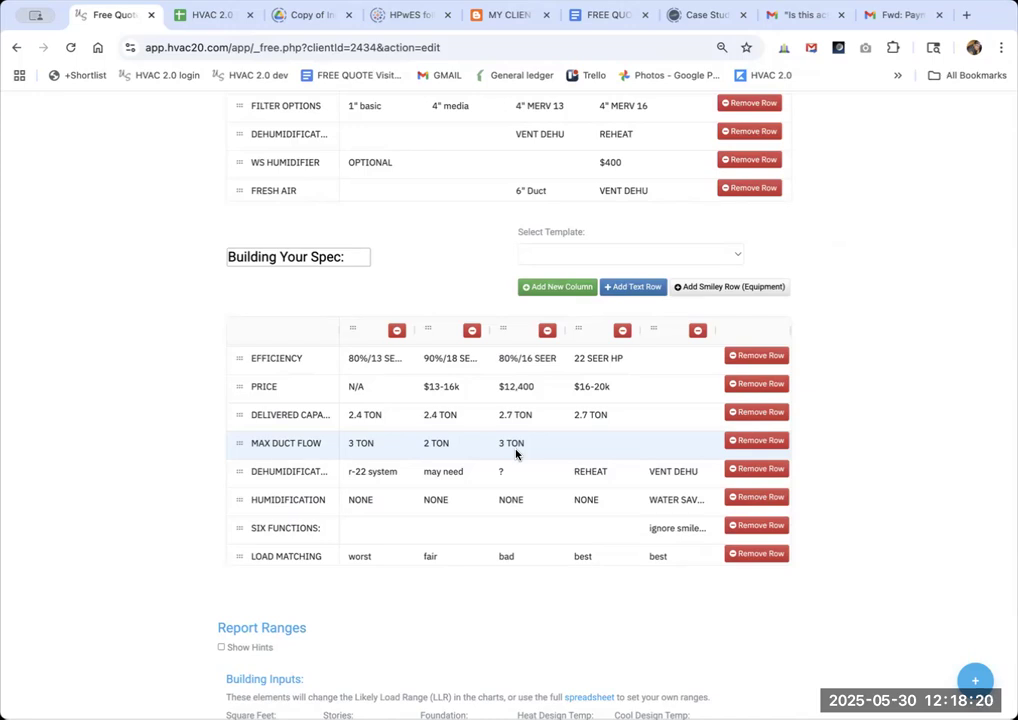
# Step: Show the hints for the Report Ranges section and review the load calculation guidance with its Building Inputs
pyautogui.scroll(-1, 516, 454)
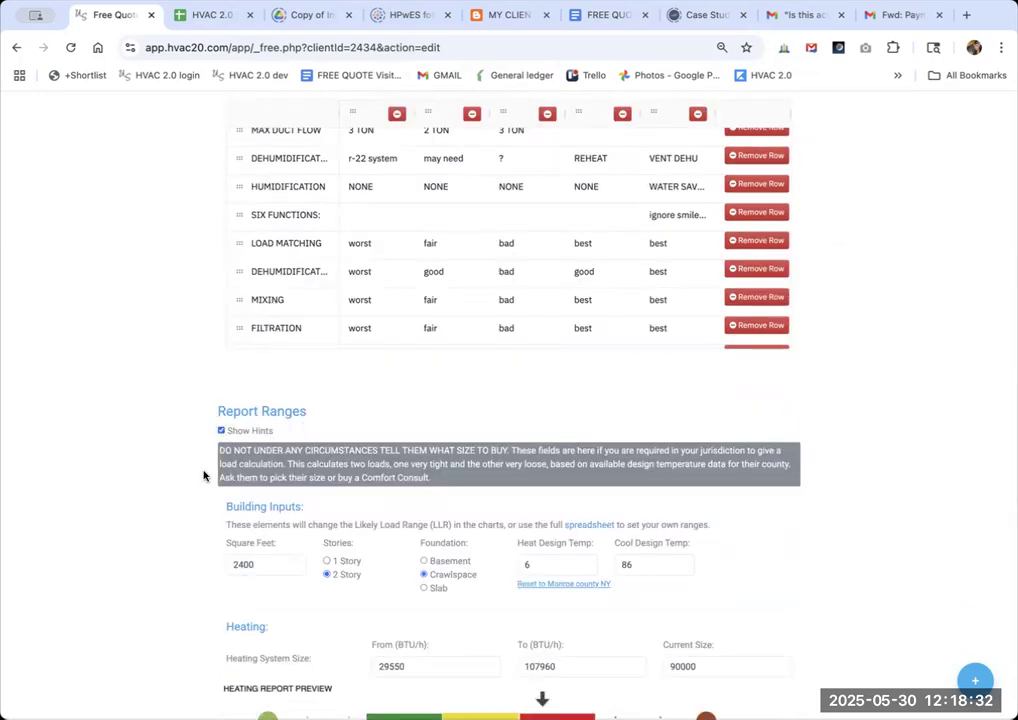
pyautogui.scroll(-2, 915, 497)
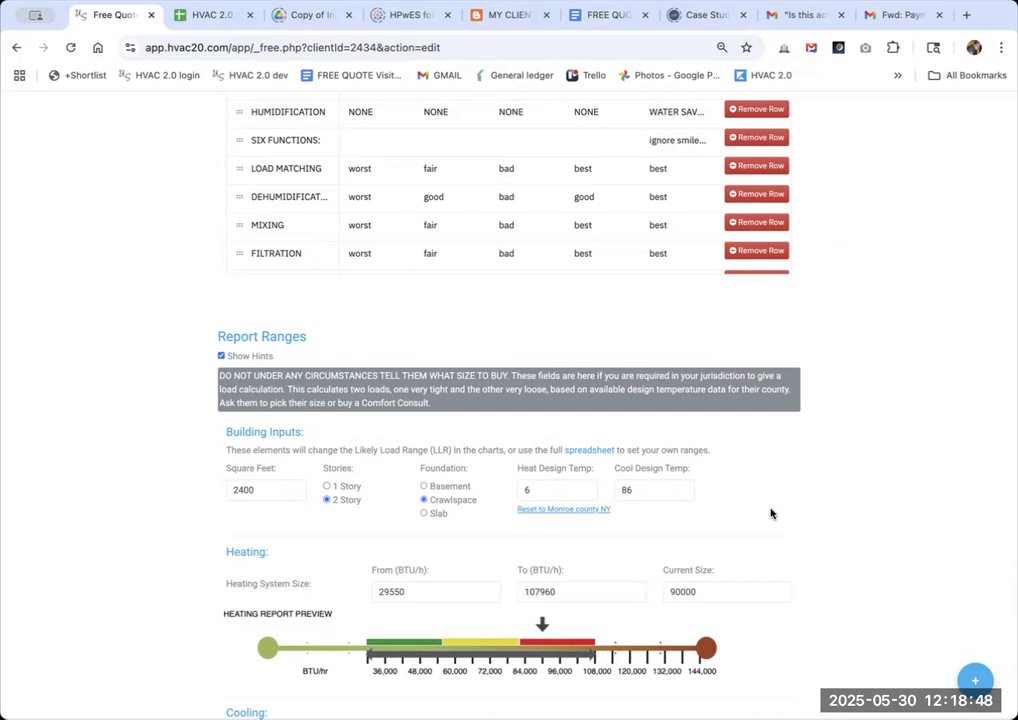
# Step: Try a Cool Design Temp of 90 and reset the design temperatures to the Monroe county NY defaults
pyautogui.doubleClick(628, 490)
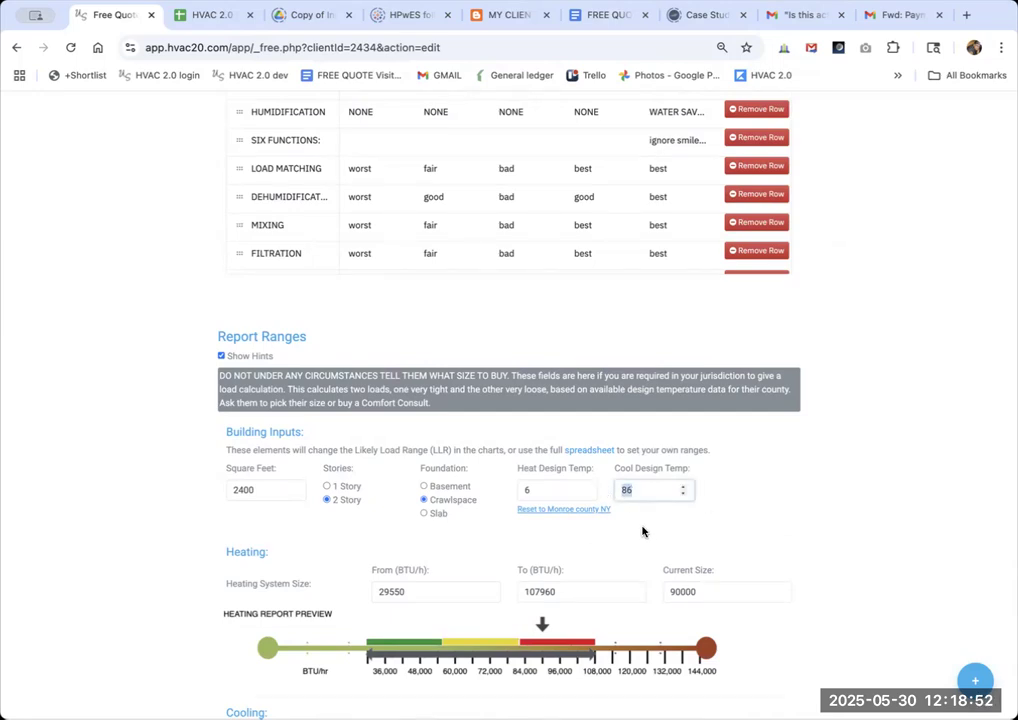
pyautogui.write('90')
pyautogui.click(560, 511)
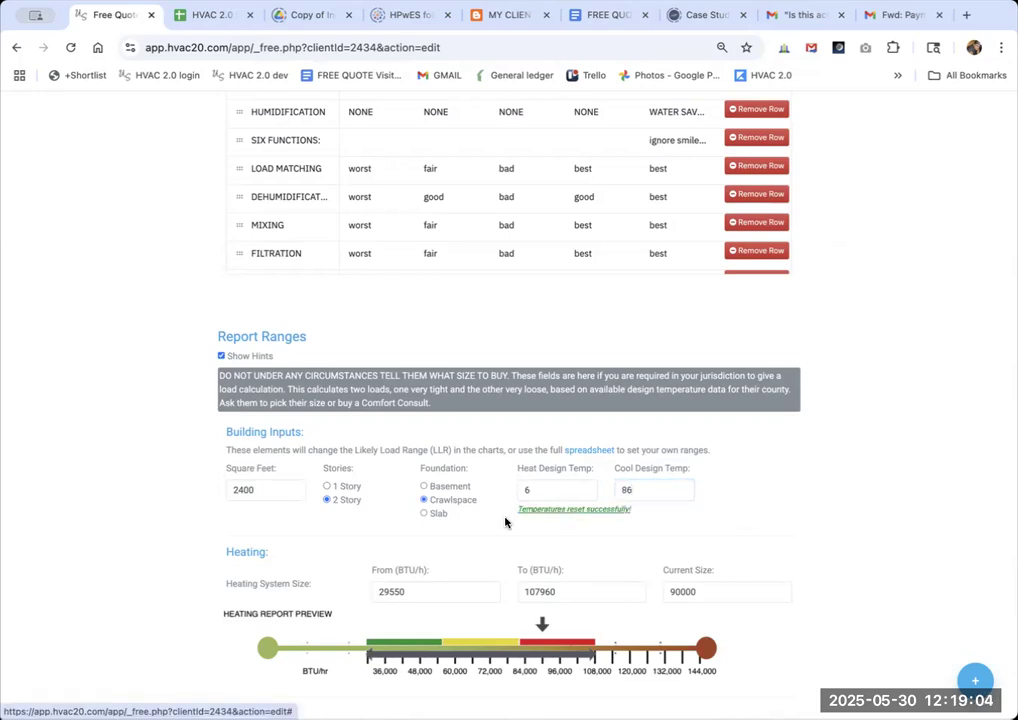
# Step: Try adding a zero to the Current Size in the Heating range and remove it again
pyautogui.scroll(-2, 921, 477)
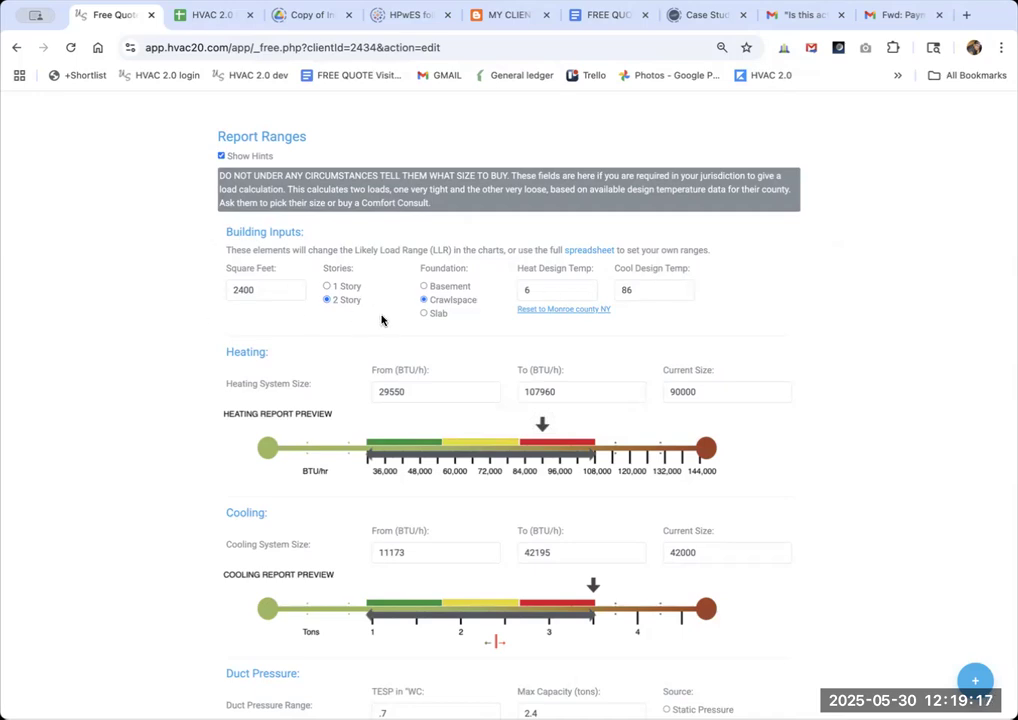
pyautogui.click(711, 390)
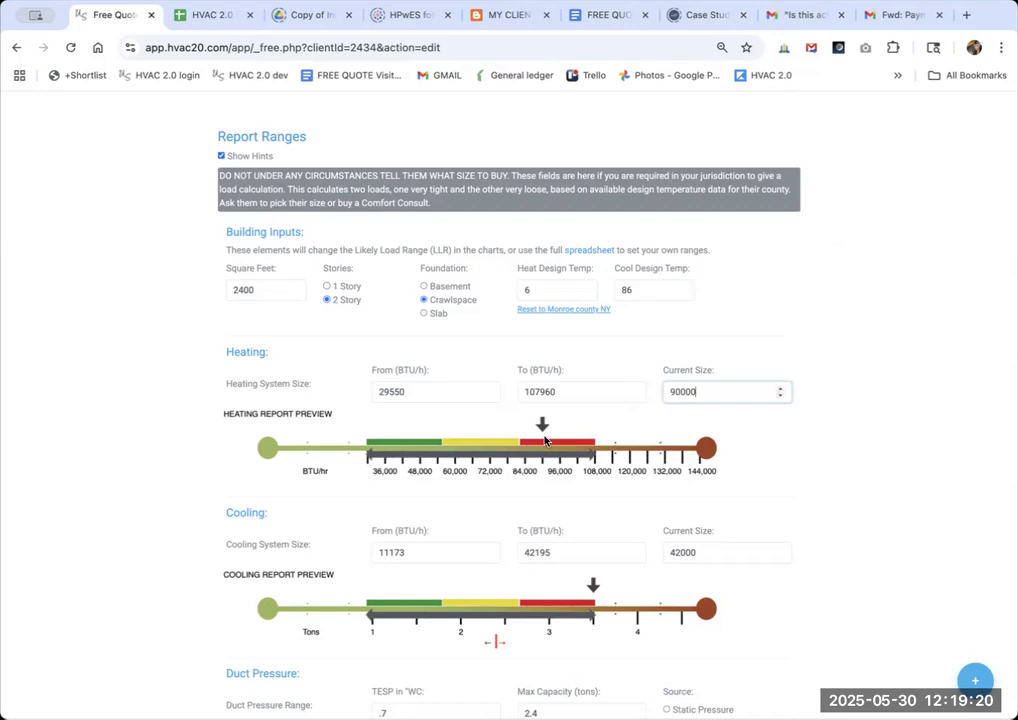
pyautogui.write('0')
pyautogui.press('BackSpace')
pyautogui.press('Tab')
# Step: Review the Cooling and Duct Pressure ranges with their report previews, including the Max Capacity value
pyautogui.scroll(-2, 859, 495)
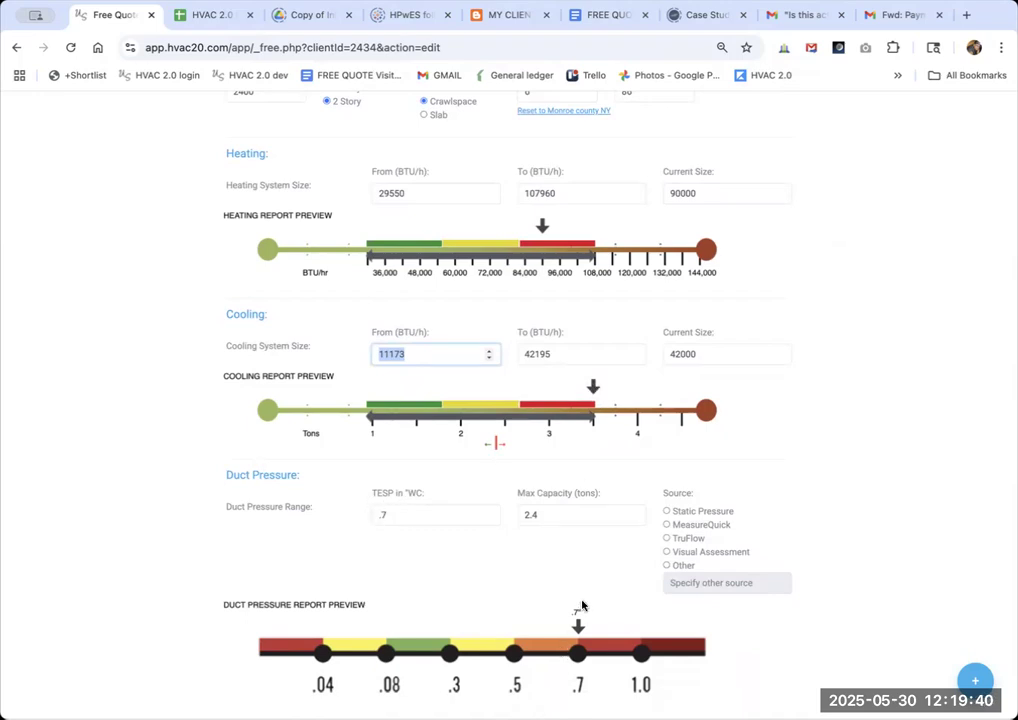
pyautogui.scroll(-1, 590, 602)
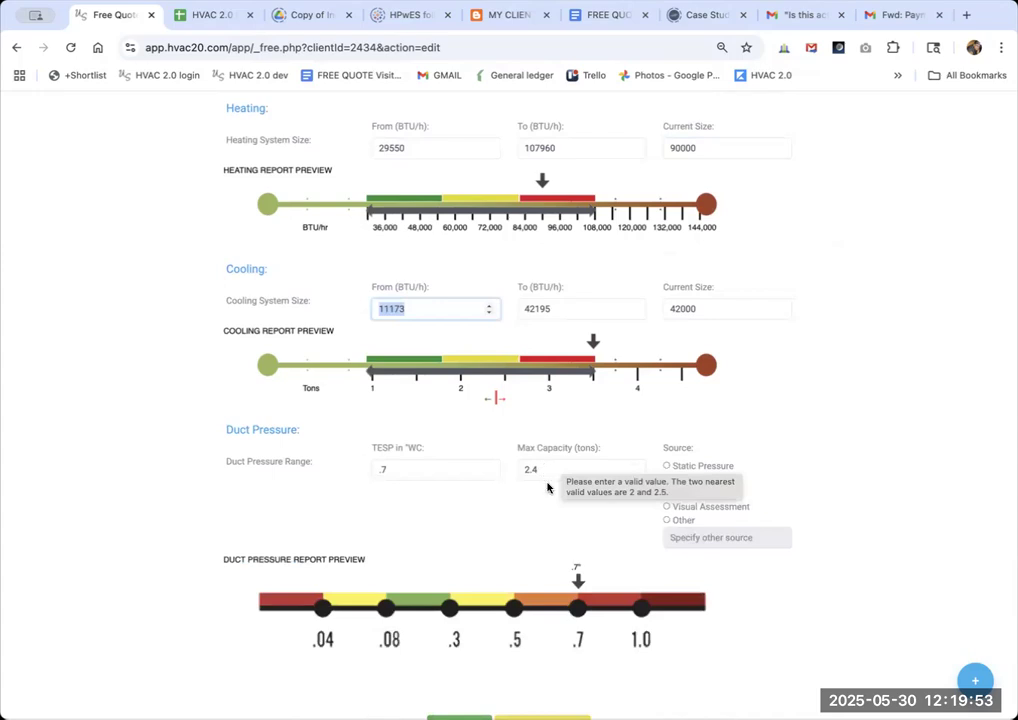
pyautogui.scroll(-1, 530, 475)
pyautogui.doubleClick(545, 425)
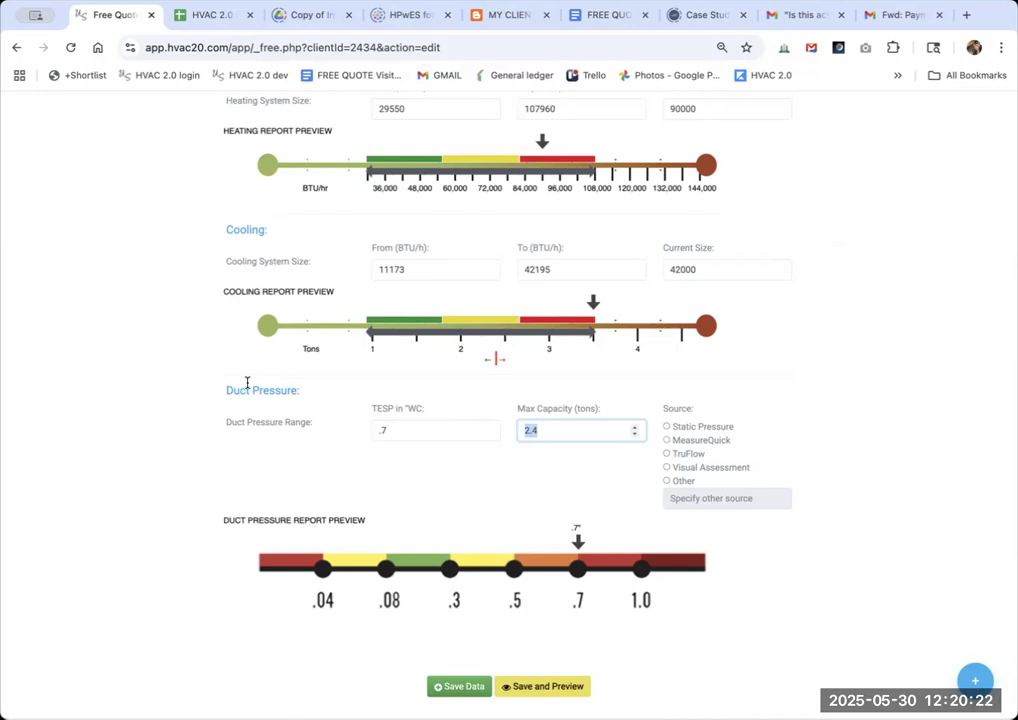
# Step: Save the measurements, preview the Free Quote Report and review its Four Questions scores, sizing charts and comparison tables
pyautogui.scroll(-1, 247, 383)
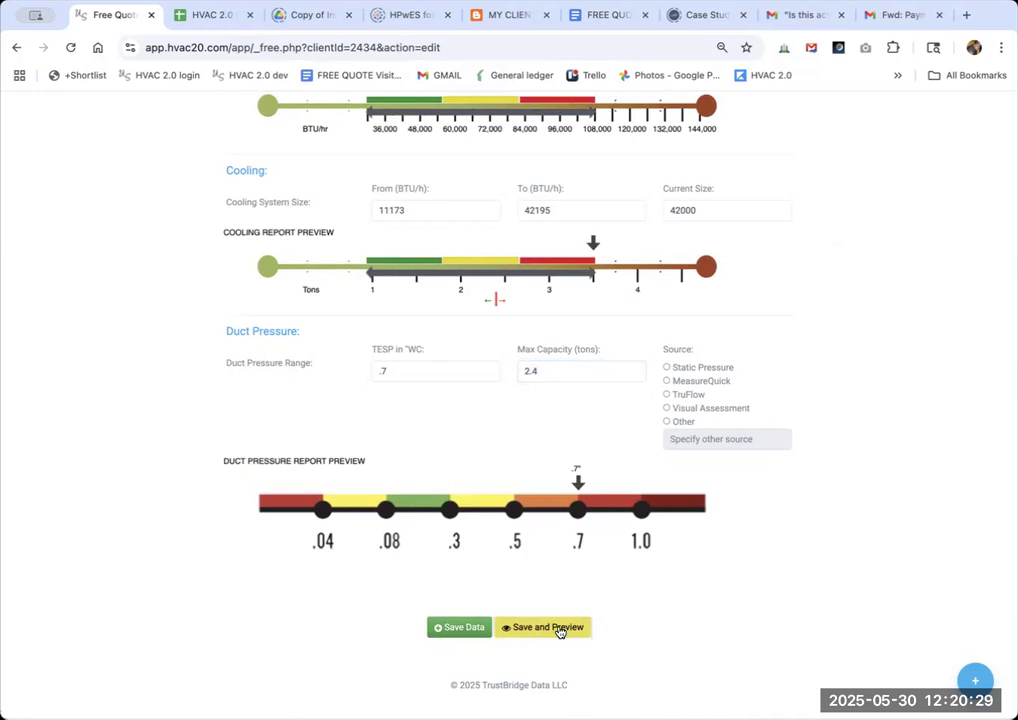
pyautogui.click(559, 628)
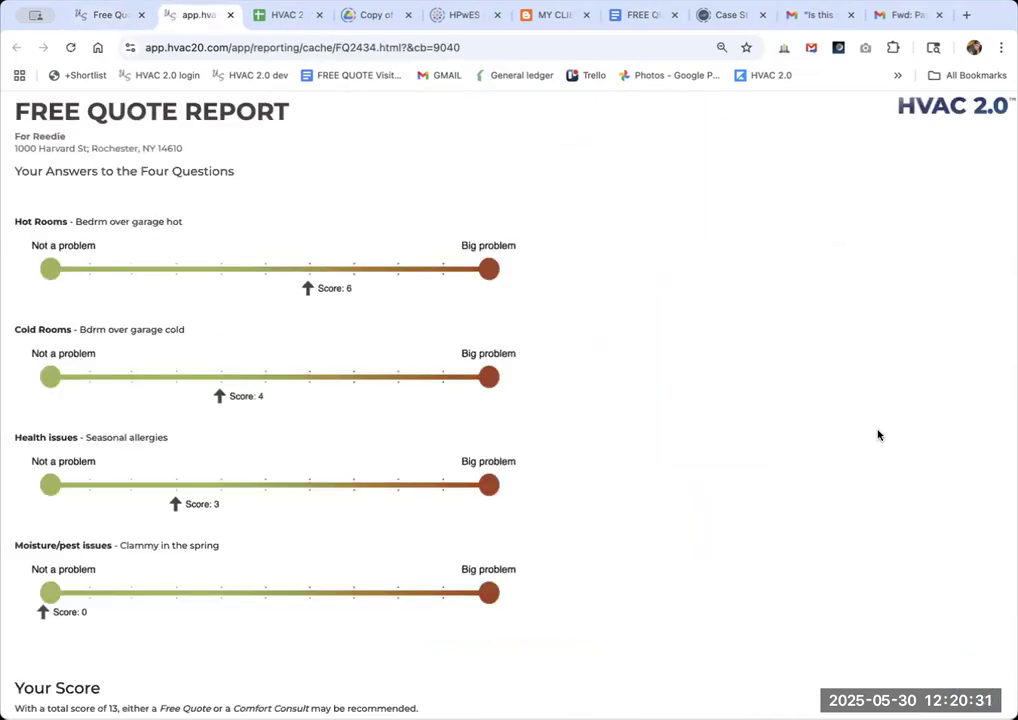
pyautogui.scroll(-5, 878, 435)
pyautogui.scroll(-5, 878, 435)
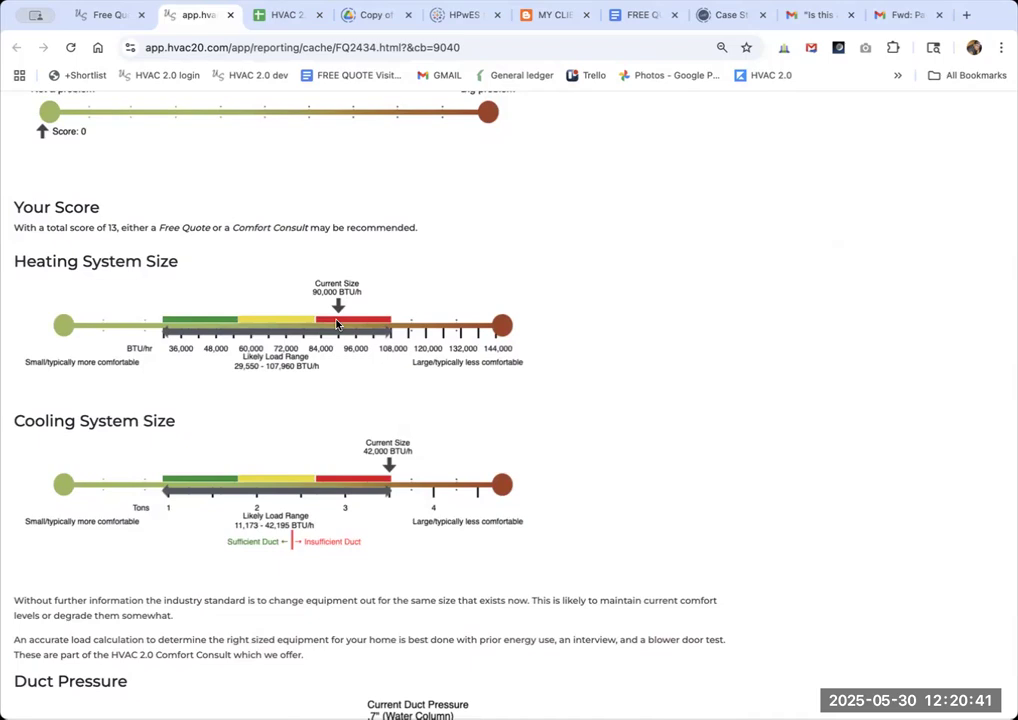
pyautogui.scroll(-2, 538, 441)
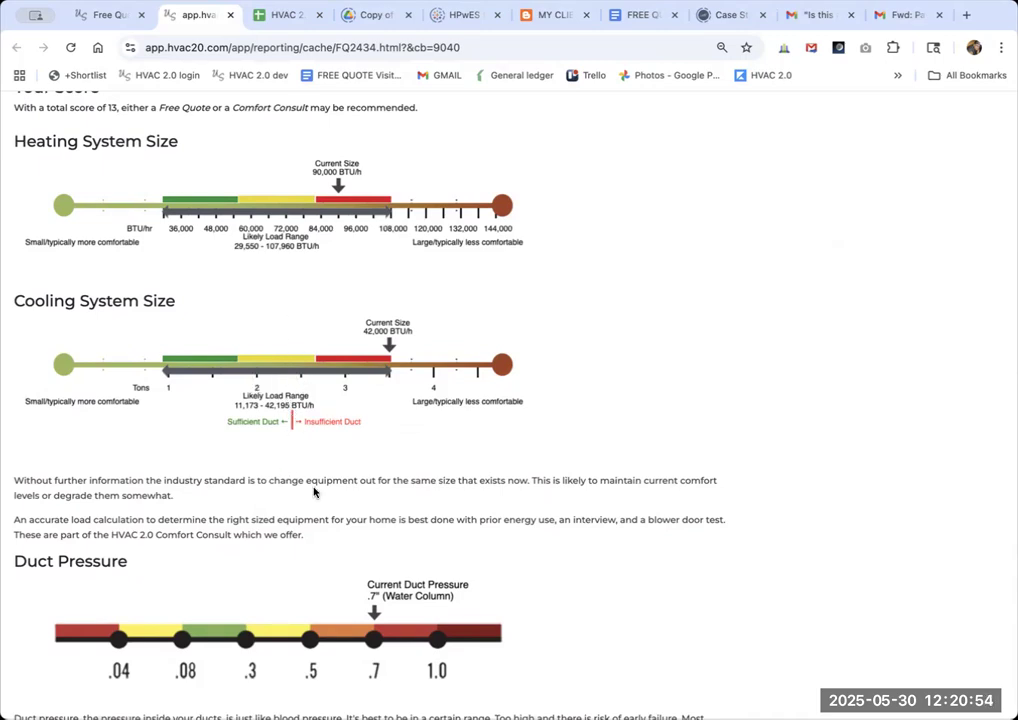
pyautogui.scroll(-20, 678, 502)
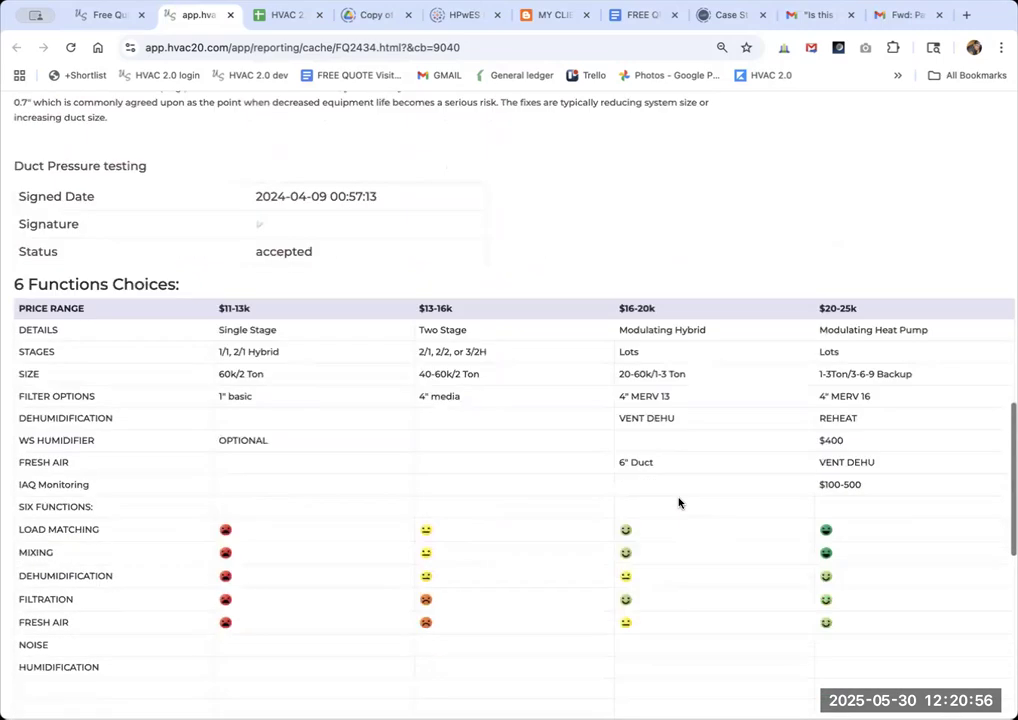
pyautogui.scroll(-3, 678, 502)
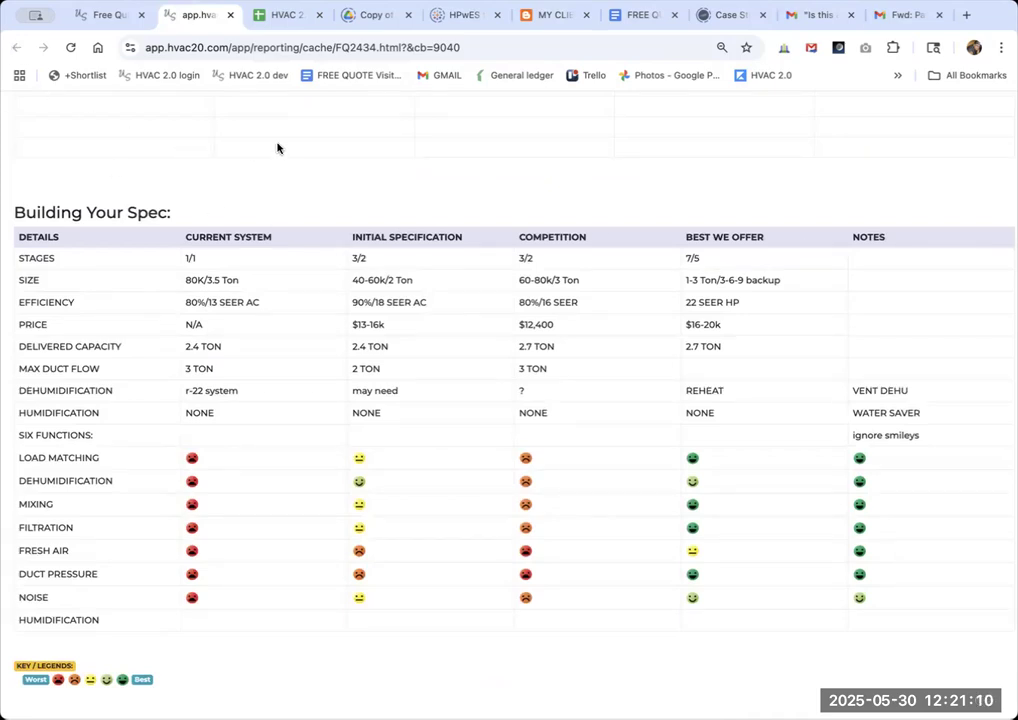
pyautogui.scroll(2, 246, 151)
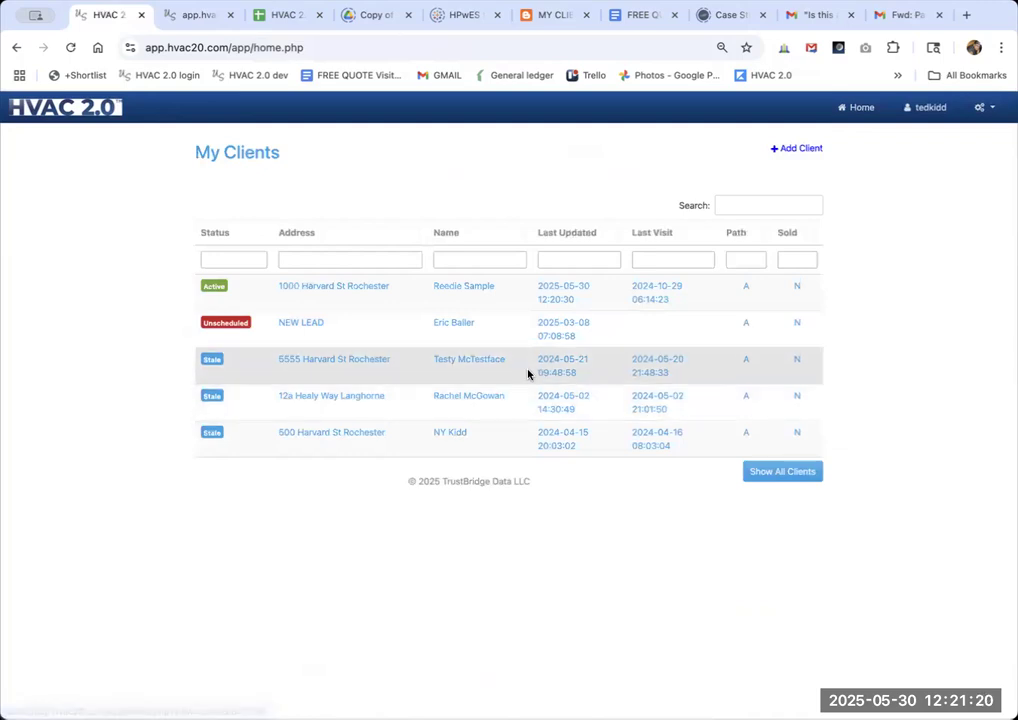
# Step: Open the active client's page from the client list and generate the report
pyautogui.click(298, 290)
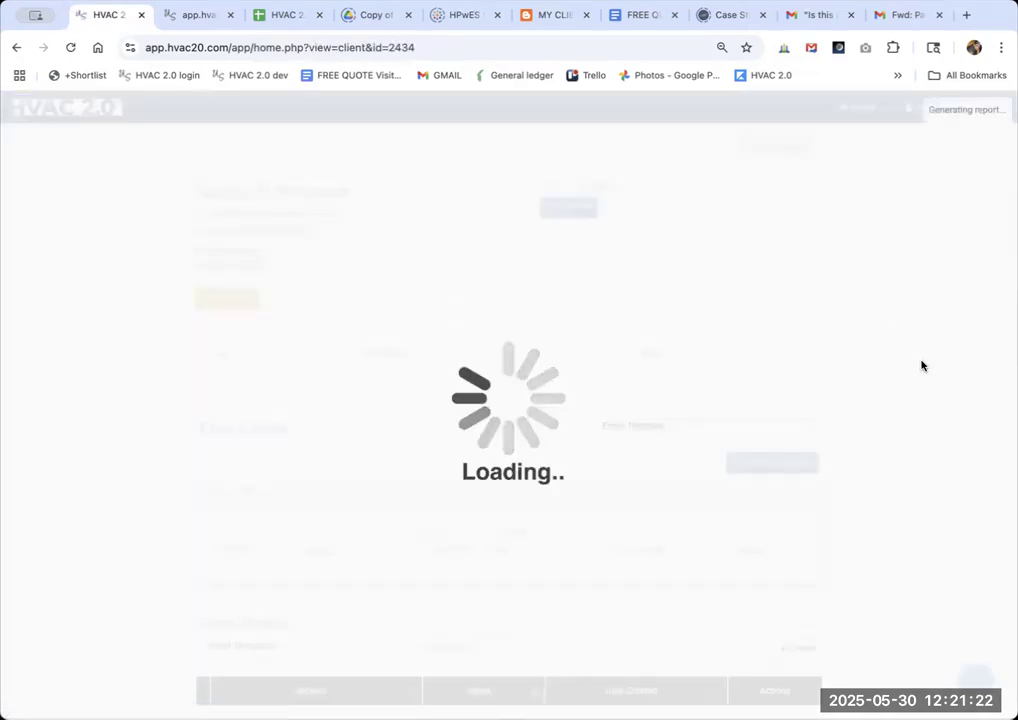